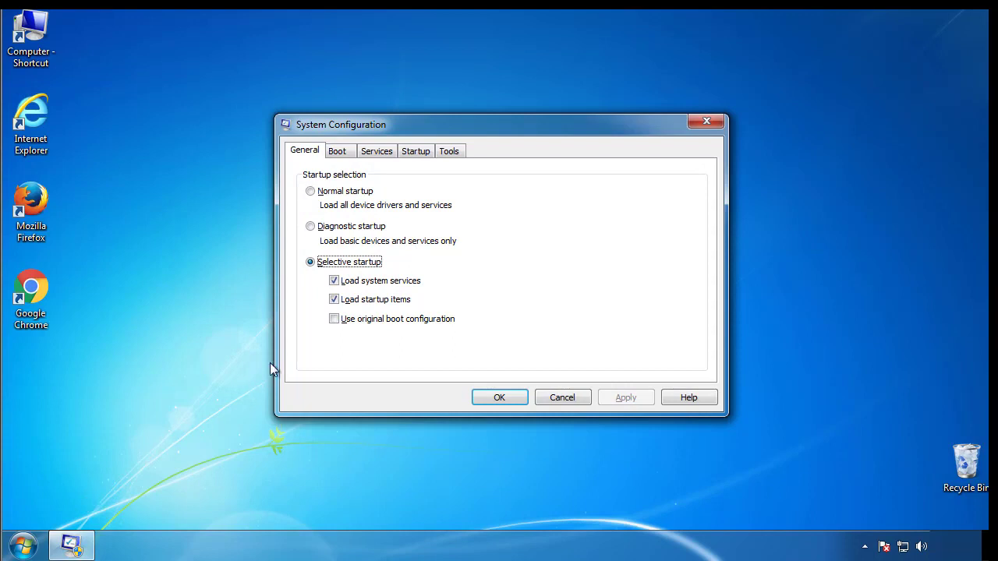
Enable Safe boot with the Minimal option, restart the computer into Safe Mode, and dismiss the help window
{"action": "left_click", "coordinate": [337, 152]}
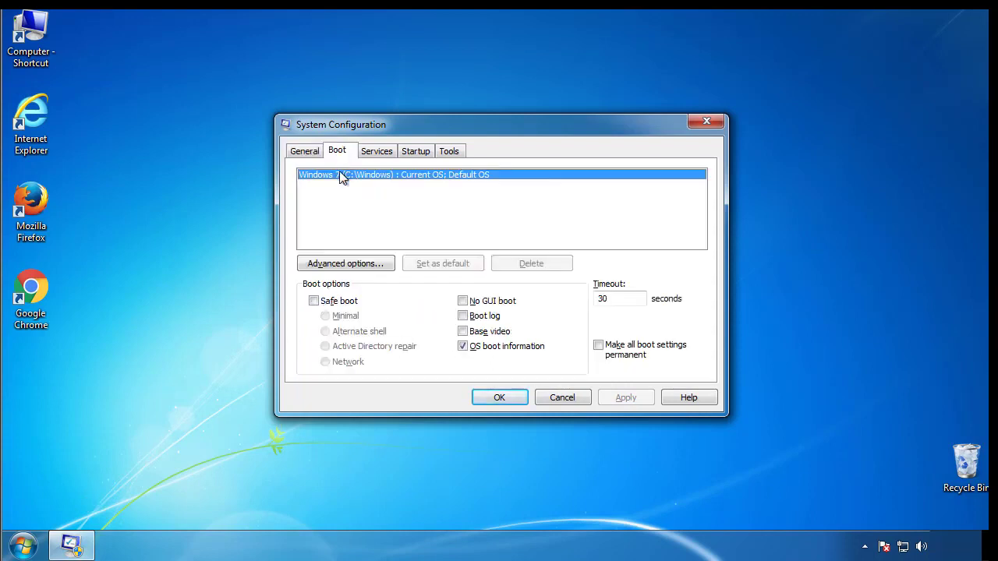
{"action": "left_click", "coordinate": [314, 301]}
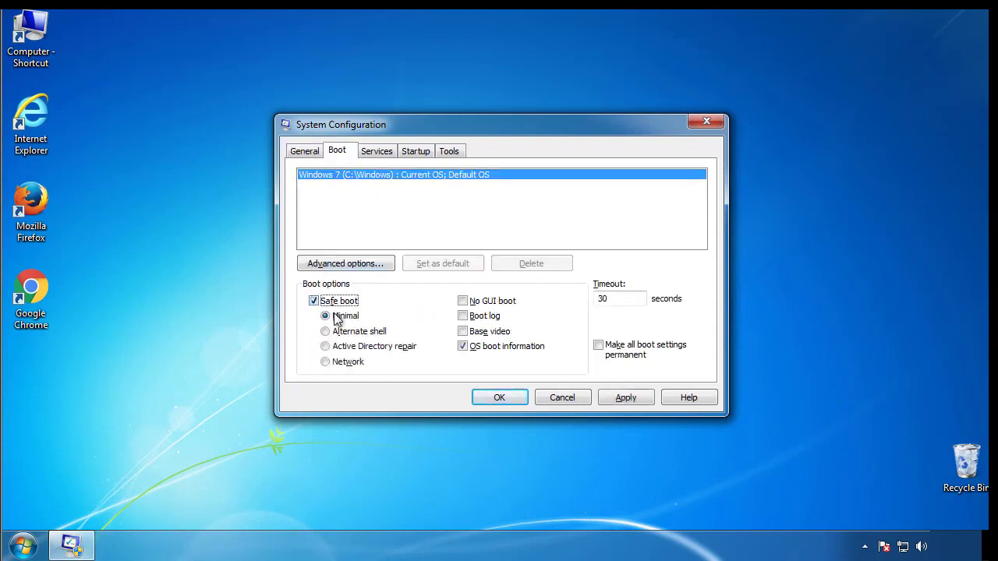
{"action": "left_click", "coordinate": [506, 397]}
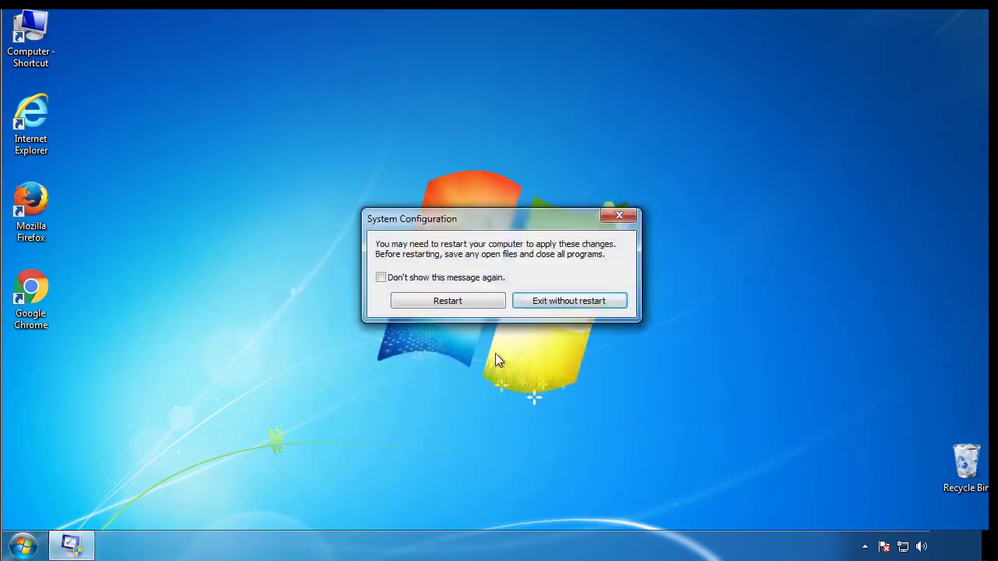
{"action": "left_click", "coordinate": [456, 302]}
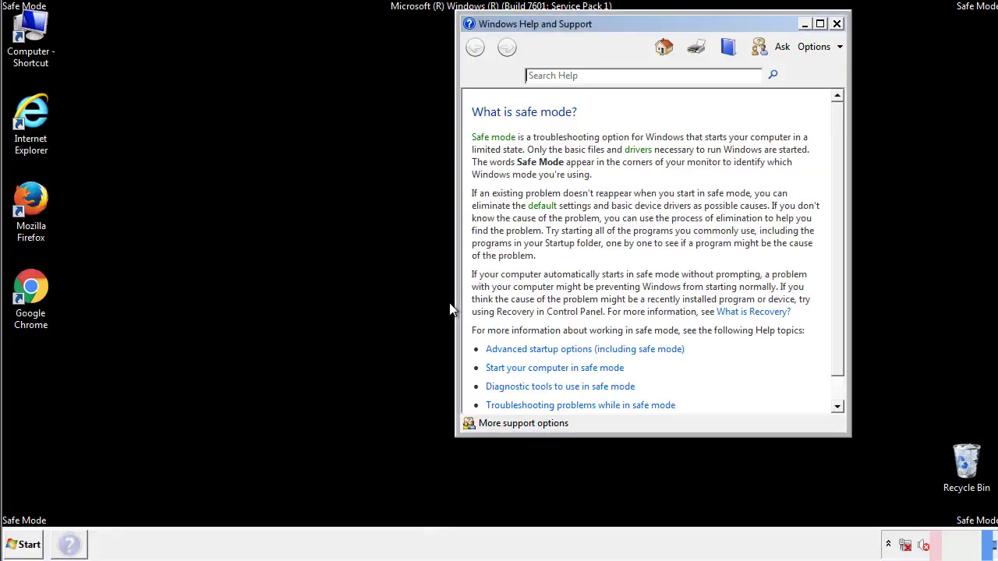
{"action": "left_click", "coordinate": [837, 24]}
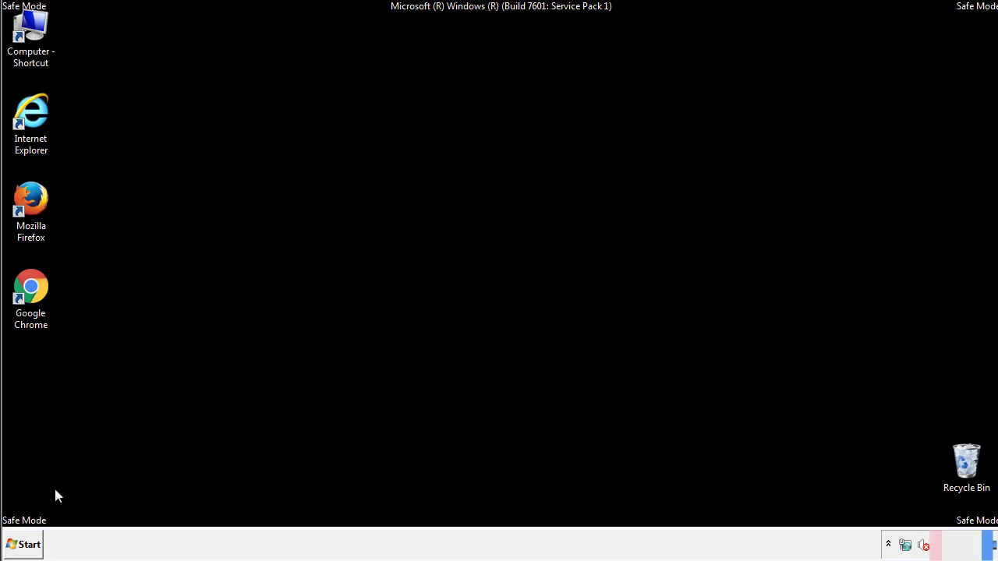
Configure Folder Options in Control Panel to show hidden files, folders, and drives, and close Control Panel
{"action": "left_click", "coordinate": [24, 544]}
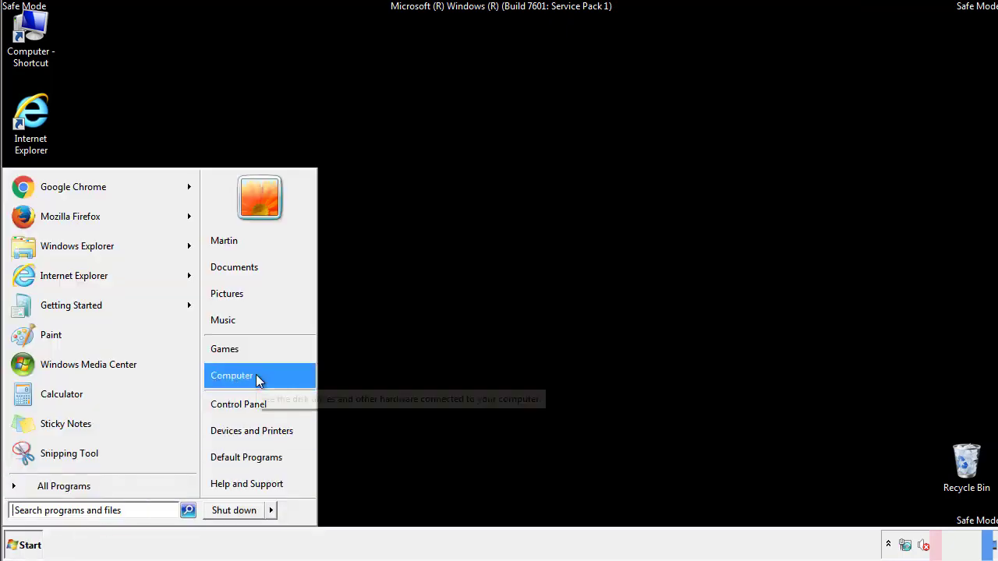
{"action": "left_click", "coordinate": [248, 402]}
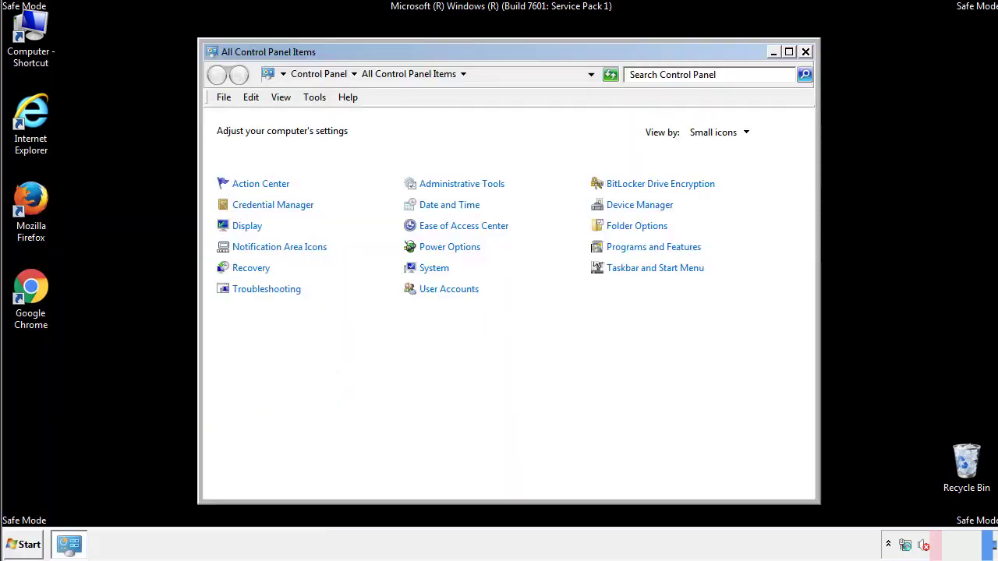
{"action": "left_click", "coordinate": [639, 226]}
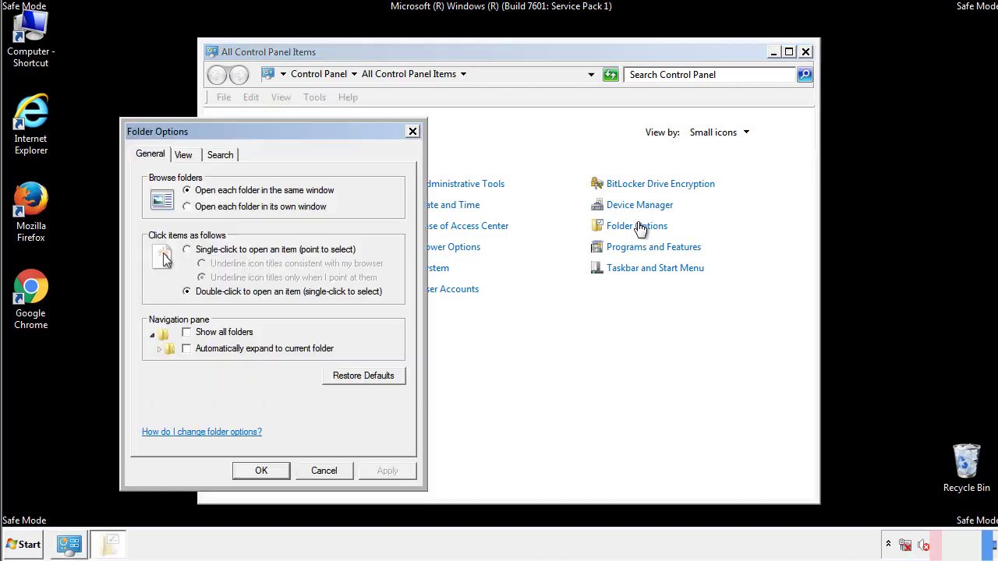
{"action": "left_click", "coordinate": [185, 156]}
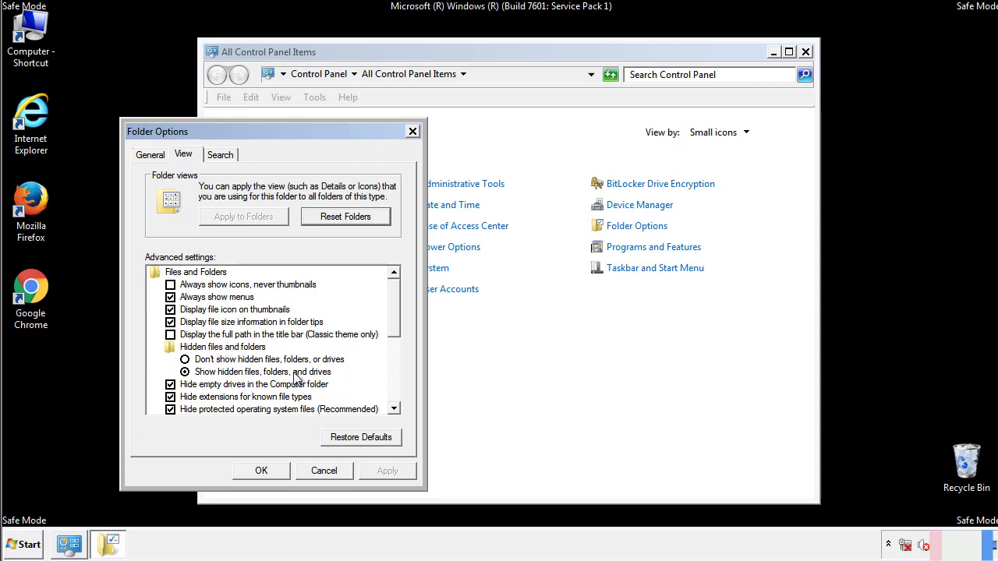
{"action": "left_click", "coordinate": [263, 471]}
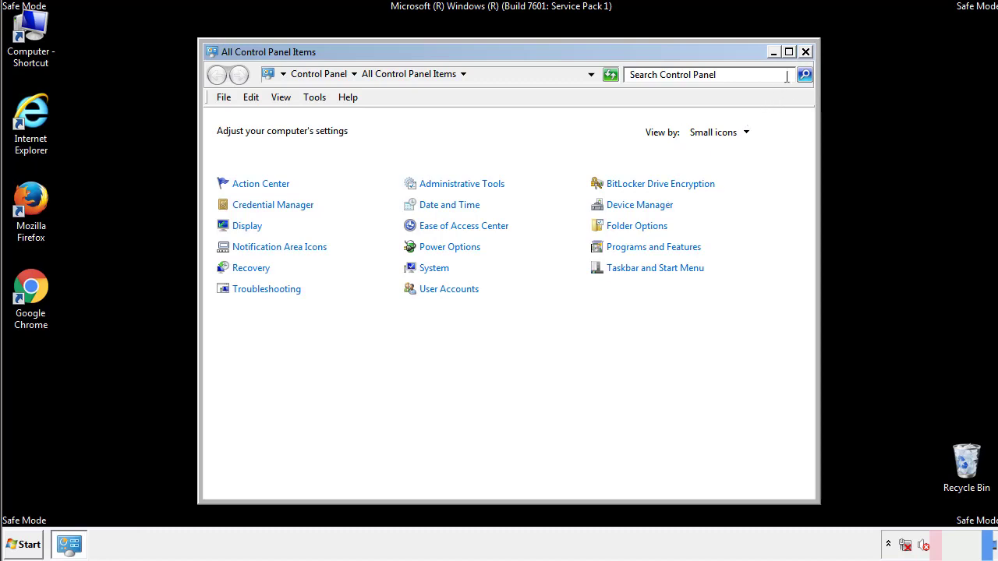
{"action": "left_click", "coordinate": [806, 52]}
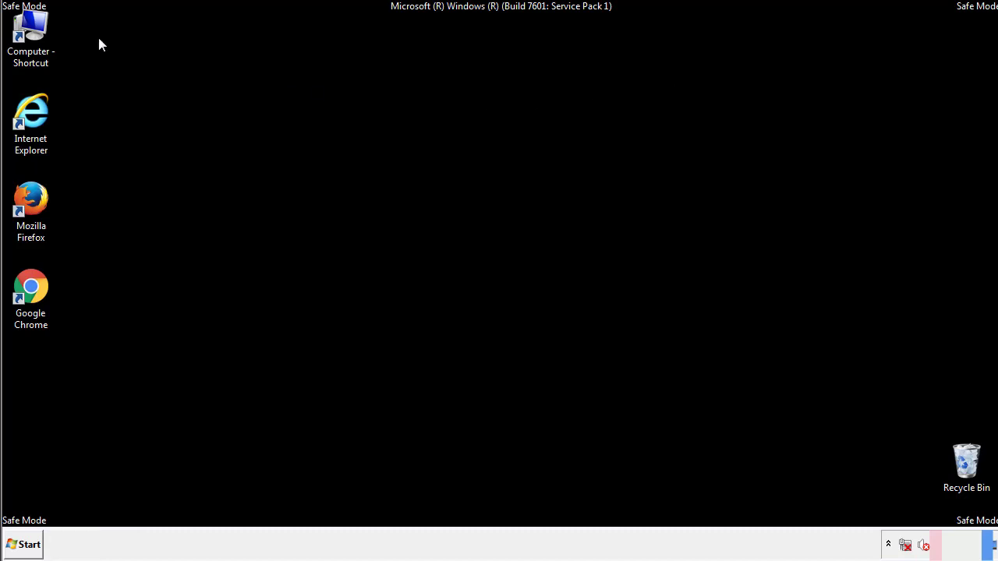
Open the folder C:\Windows\System32\drivers\etc in Windows Explorer
{"action": "double_click", "coordinate": [44, 29]}
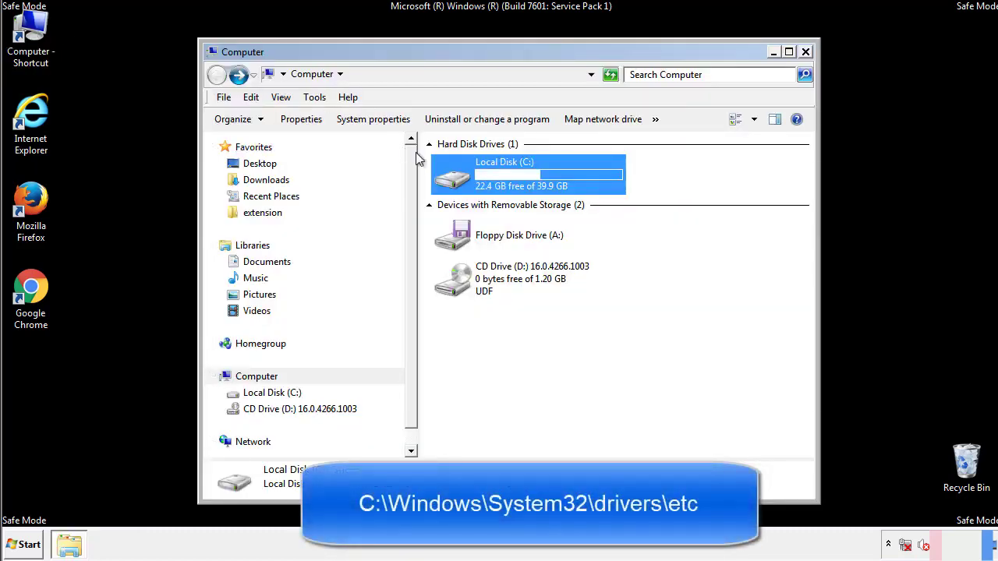
{"action": "double_click", "coordinate": [460, 180]}
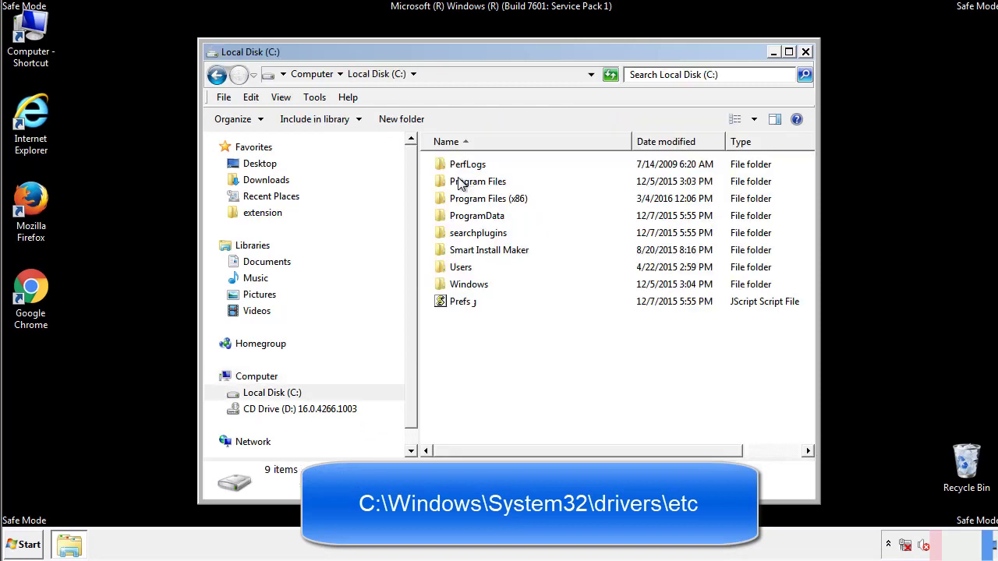
{"action": "double_click", "coordinate": [460, 284]}
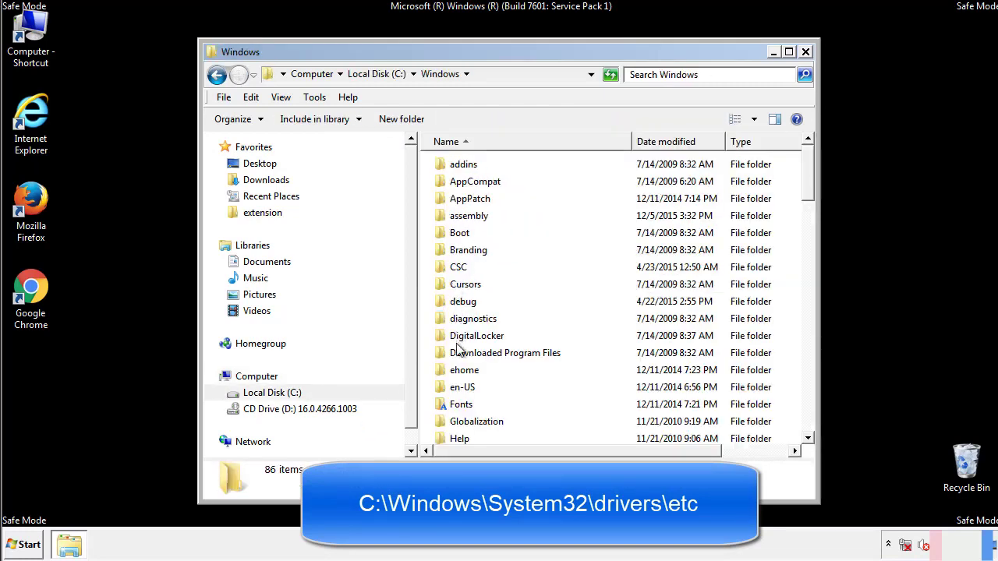
{"action": "scroll", "coordinate": [459, 351], "scroll_direction": "down", "scroll_amount": 4}
{"action": "scroll", "coordinate": [460, 353], "scroll_direction": "down", "scroll_amount": 5}
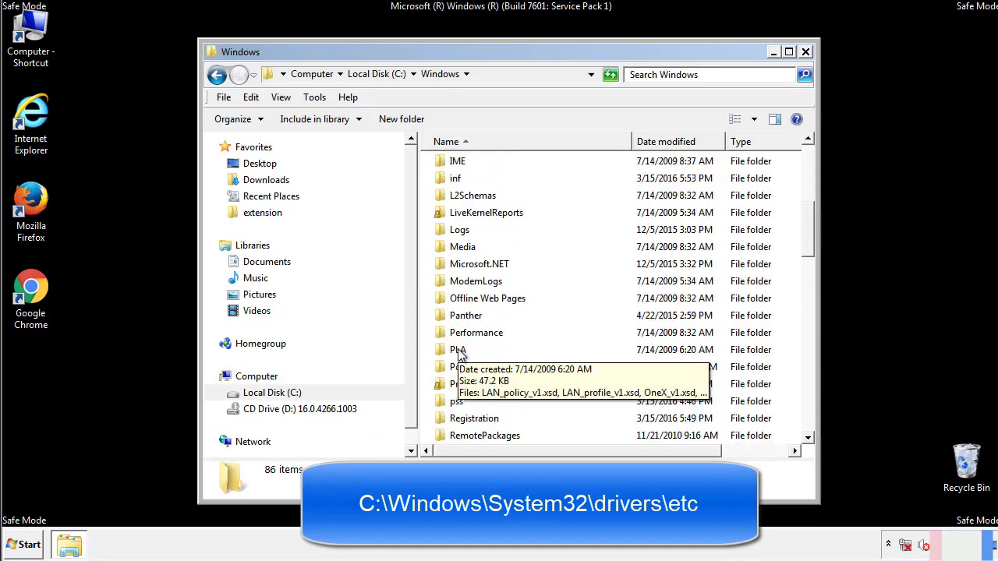
{"action": "scroll", "coordinate": [460, 353], "scroll_direction": "down", "scroll_amount": 2}
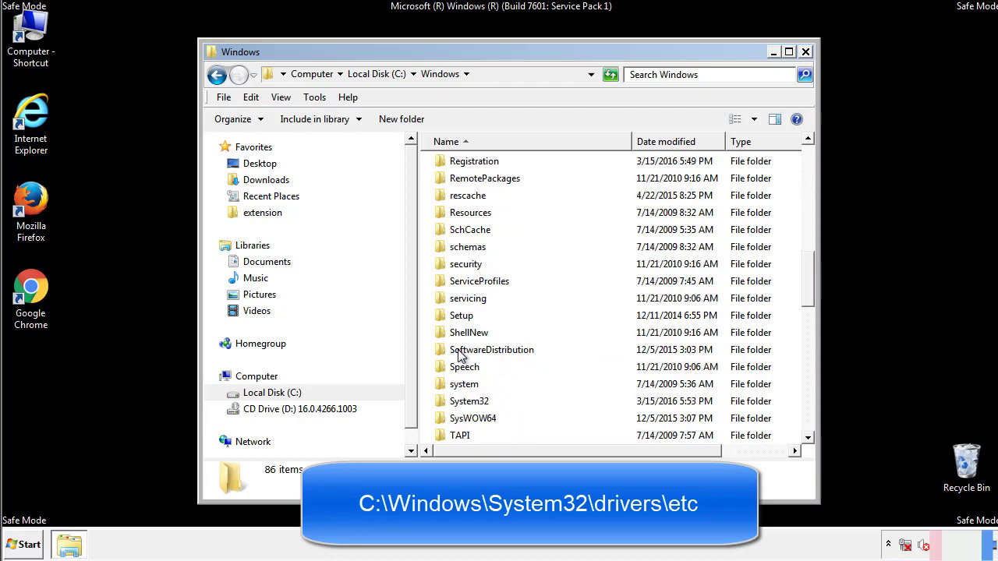
{"action": "double_click", "coordinate": [469, 401]}
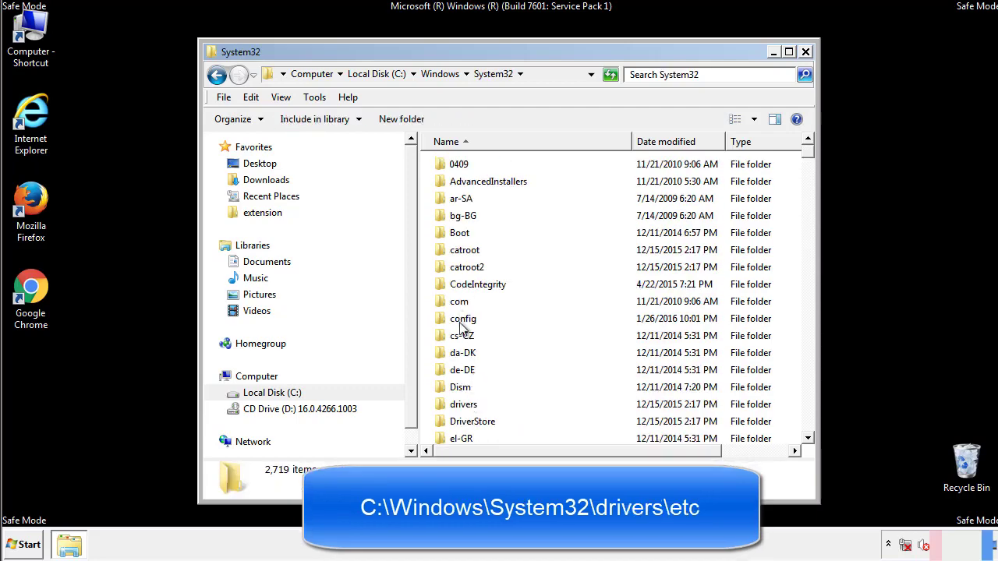
{"action": "left_click", "coordinate": [464, 410]}
{"action": "double_click", "coordinate": [464, 410]}
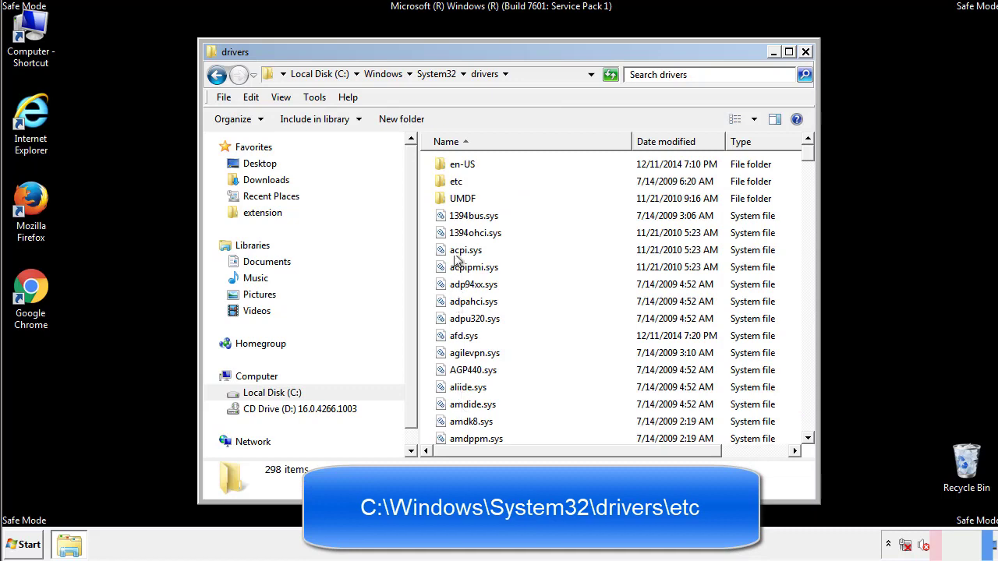
{"action": "double_click", "coordinate": [449, 187]}
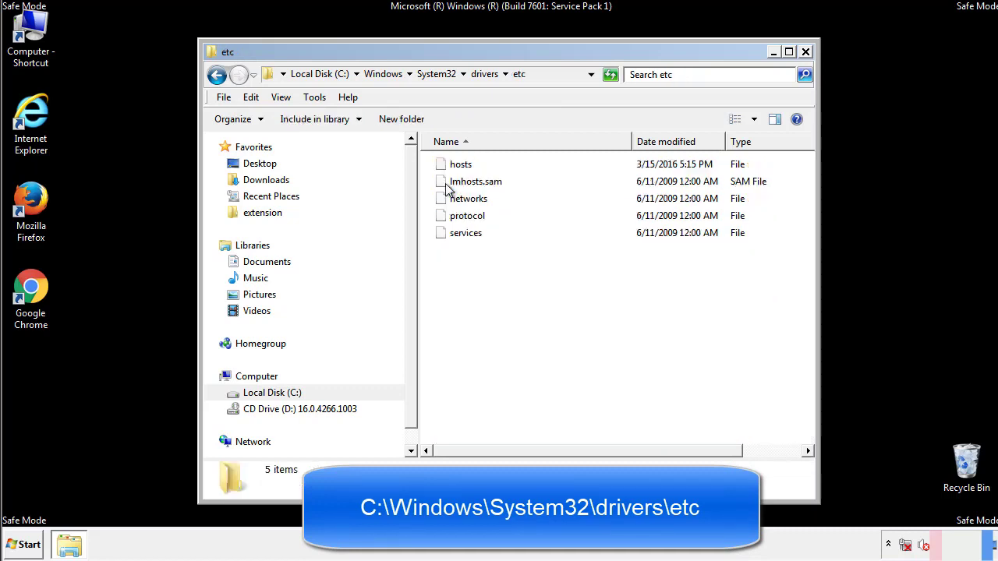
Open the hosts file with Notepad and move its window so the full text is in view
{"action": "double_click", "coordinate": [458, 166]}
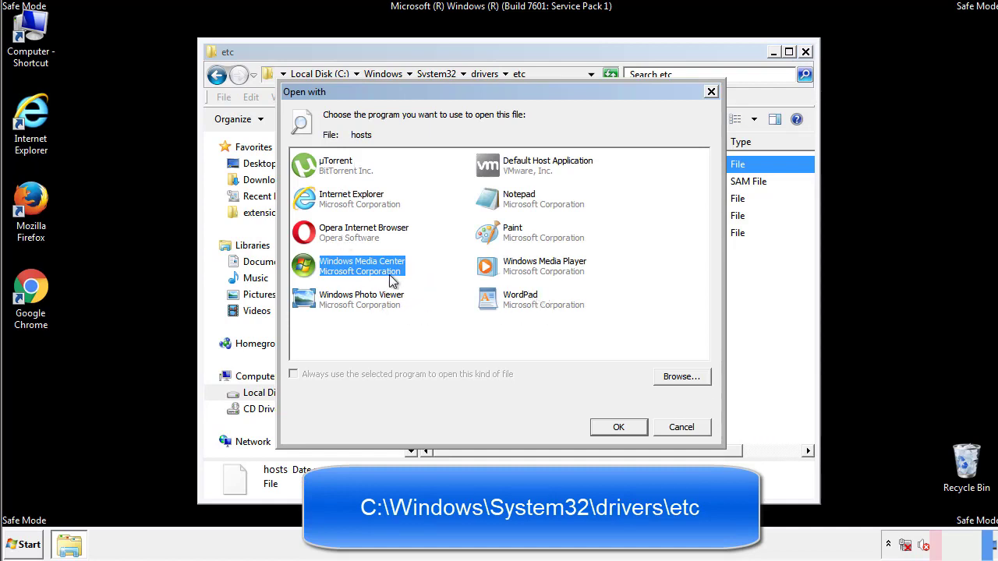
{"action": "left_click", "coordinate": [505, 201]}
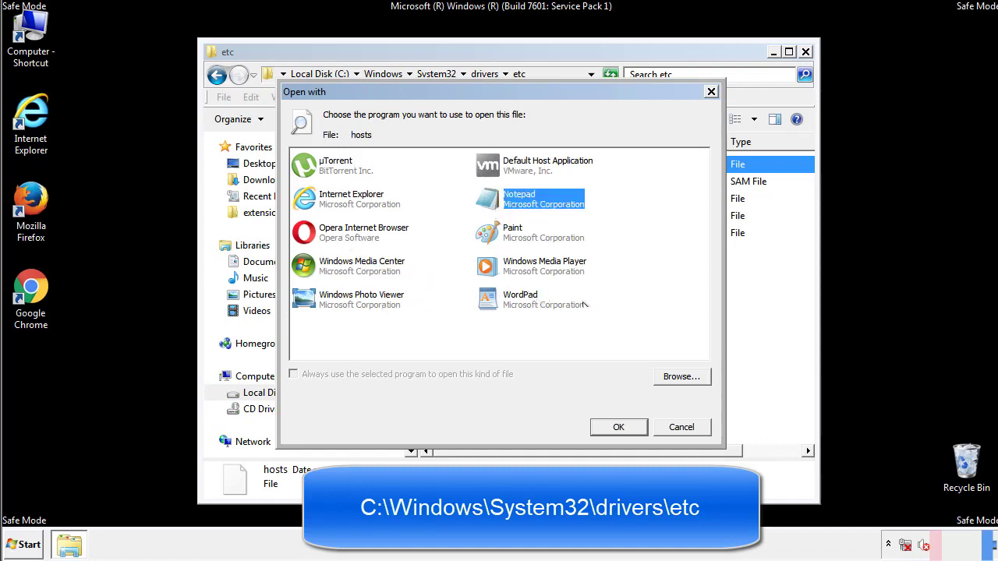
{"action": "left_click", "coordinate": [617, 424]}
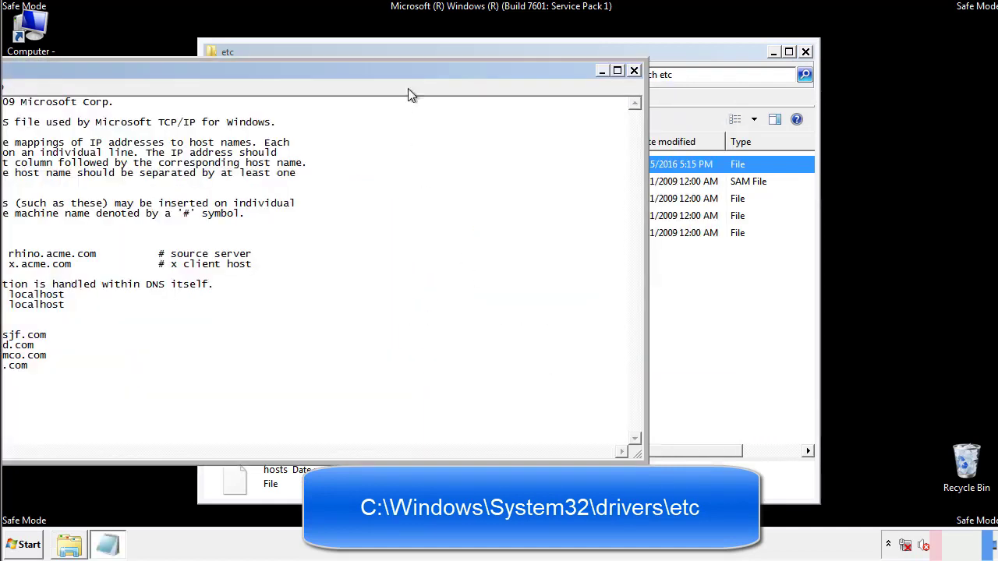
{"action": "left_click_drag", "start_coordinate": [408, 70], "coordinate": [635, 85]}
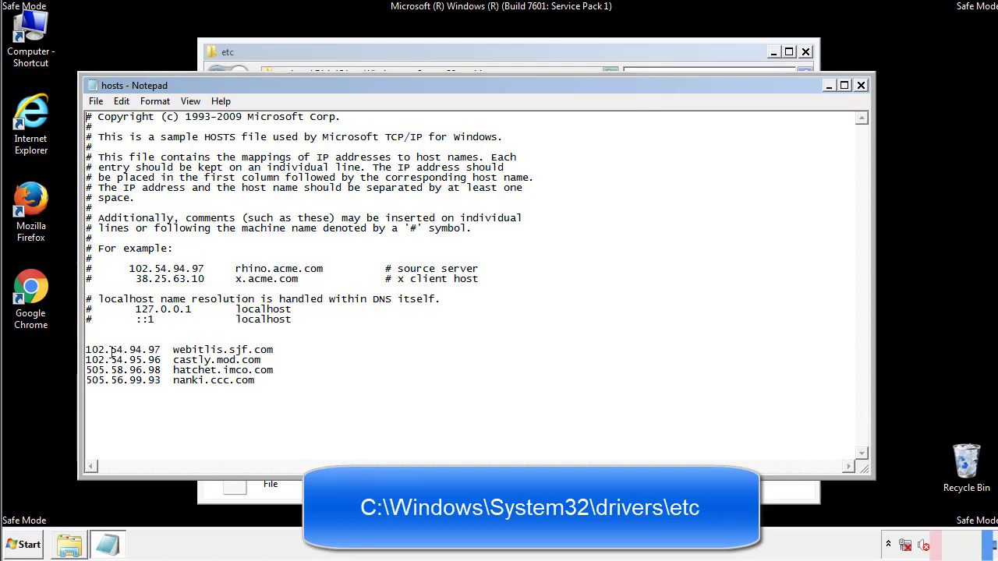
Delete the four IP-to-host entries below the localhost lines in the hosts file, saving the change and closing the open windows
{"action": "left_click_drag", "start_coordinate": [279, 382], "coordinate": [87, 340]}
{"action": "key", "text": "Delete"}
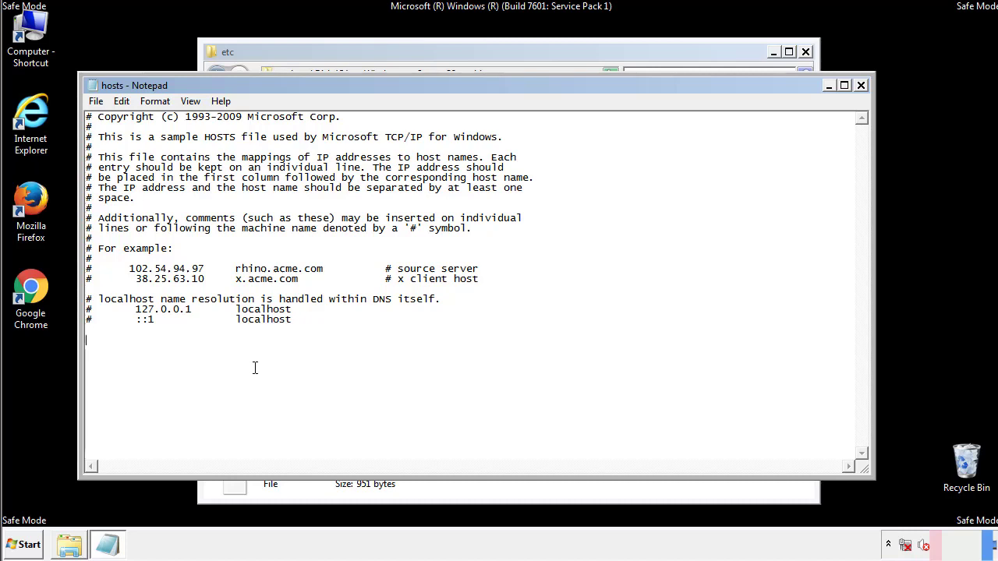
{"action": "left_click", "coordinate": [862, 86]}
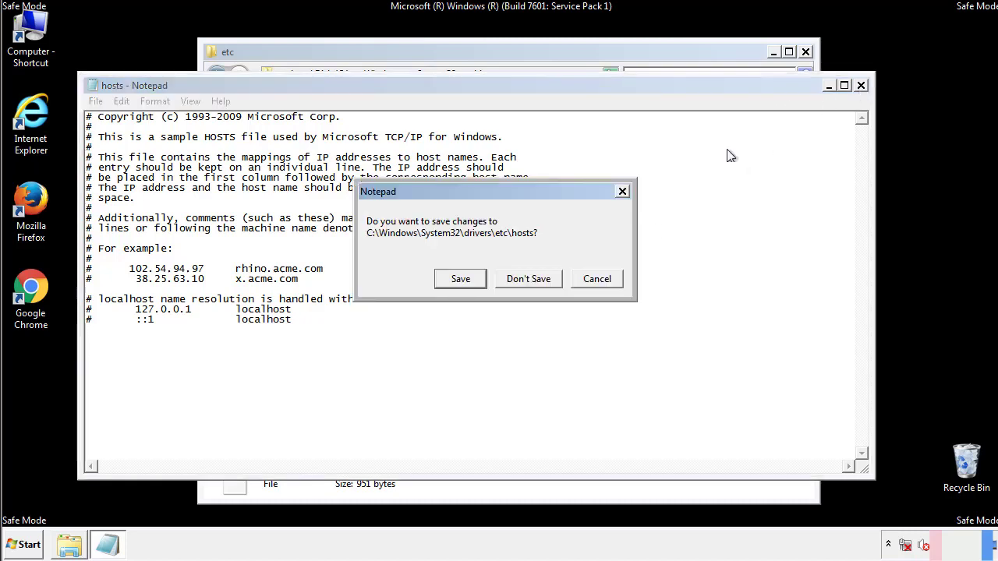
{"action": "left_click", "coordinate": [440, 286]}
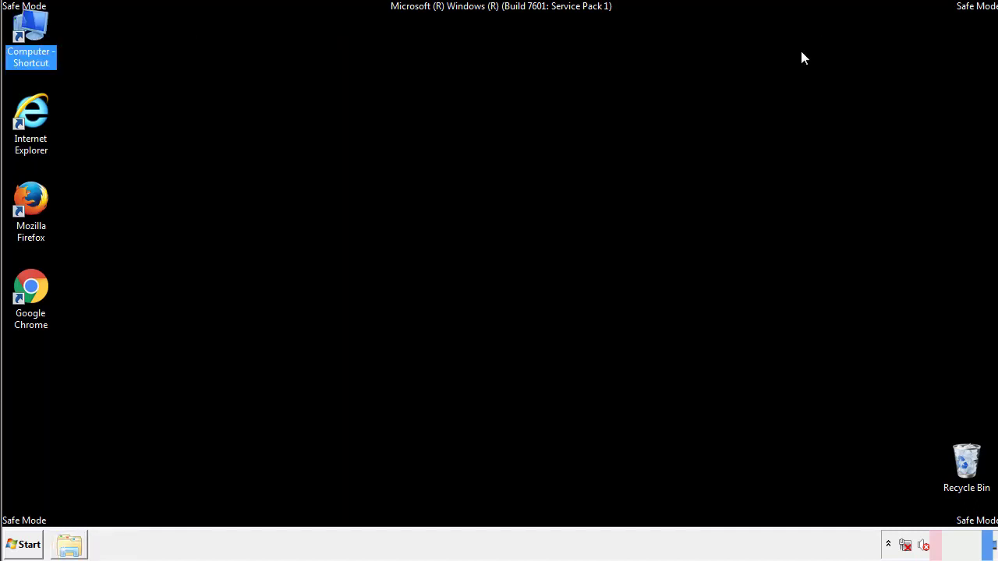
{"action": "left_click", "coordinate": [804, 52]}
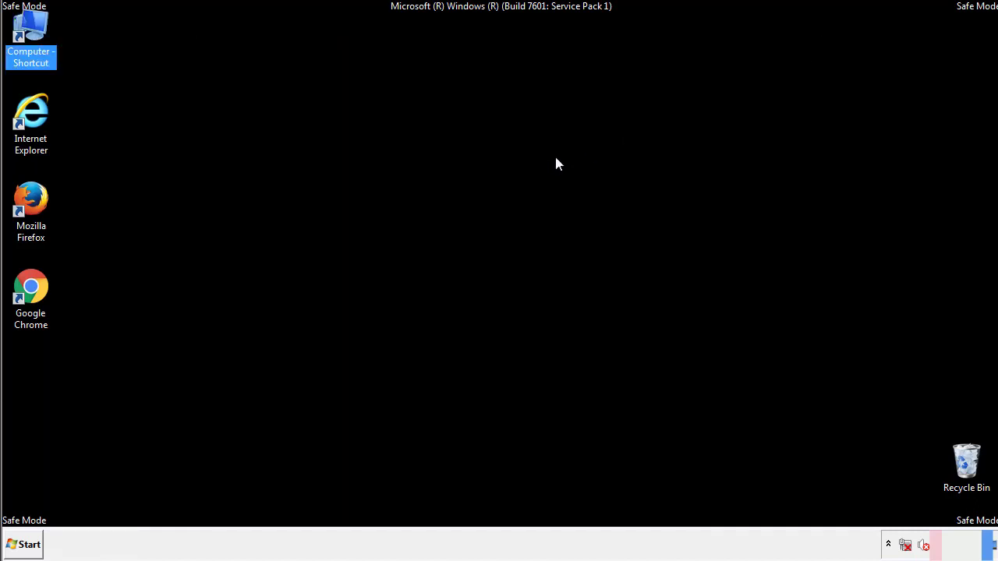
Open the current user's Startup programs folder from the list of all programs
{"action": "left_click", "coordinate": [27, 546]}
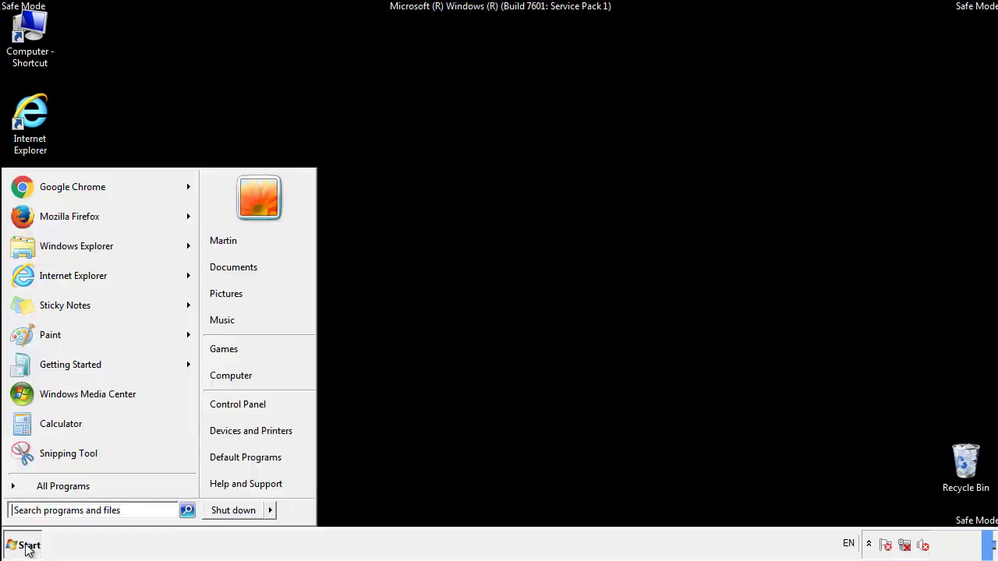
{"action": "left_click", "coordinate": [47, 486]}
{"action": "right_click", "coordinate": [38, 430]}
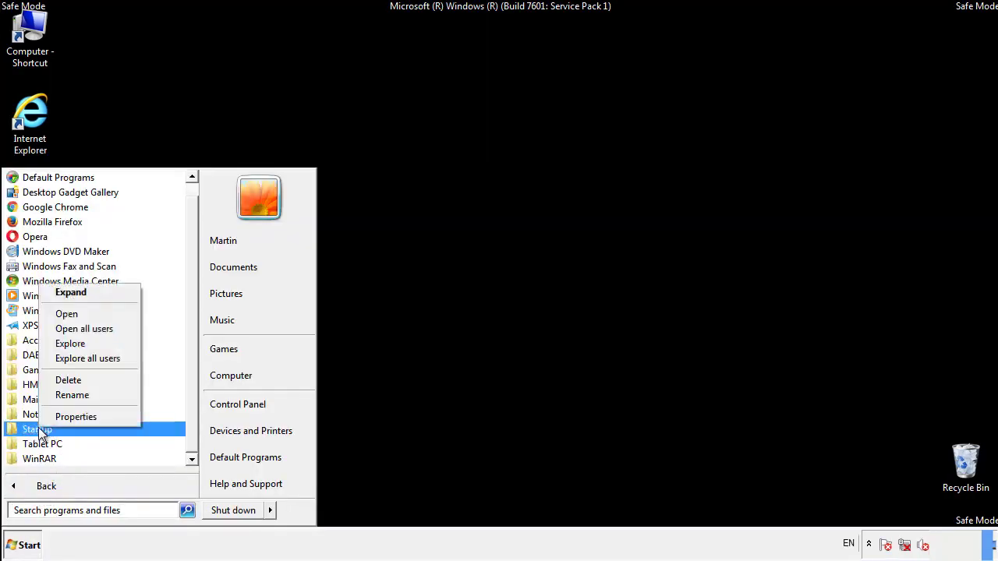
{"action": "left_click", "coordinate": [76, 314]}
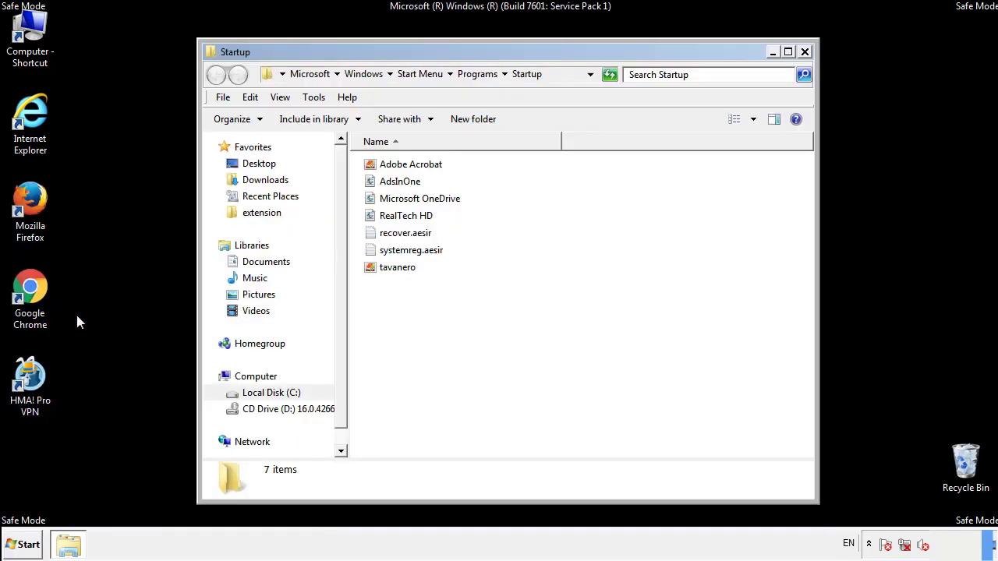
Delete AdsInOne, recover.aesir, systemreg.aesir and tavanero from the Startup folder, and close the folder
{"action": "left_click", "coordinate": [406, 186]}
{"action": "left_click", "coordinate": [429, 238], "text": "ctrl"}
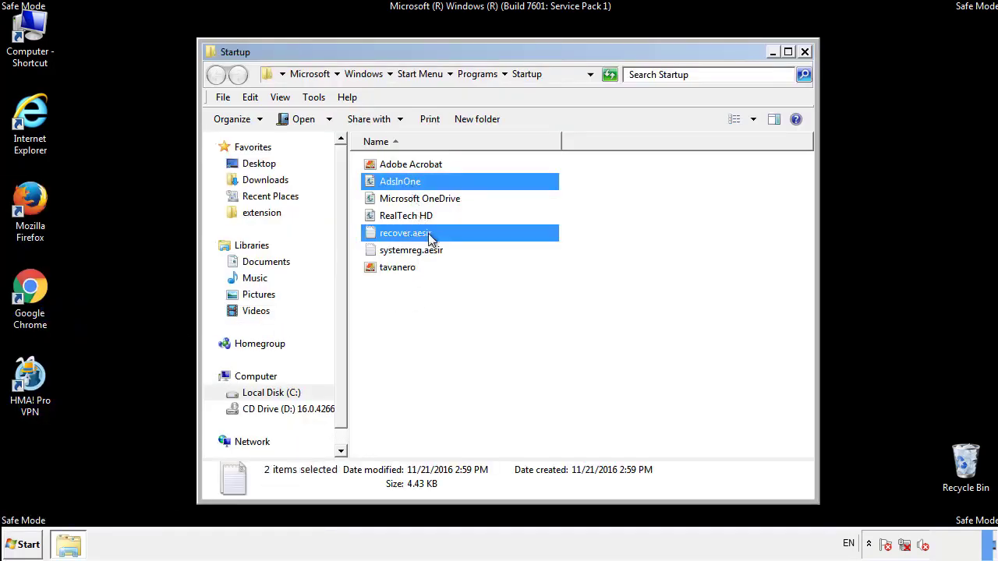
{"action": "left_click", "coordinate": [408, 253], "text": "ctrl"}
{"action": "left_click", "coordinate": [399, 269], "text": "ctrl"}
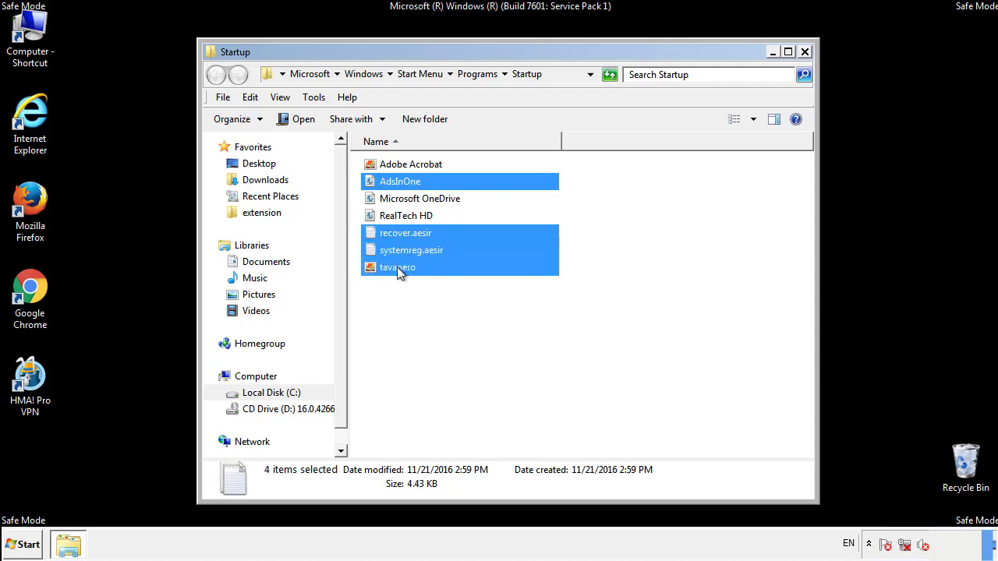
{"action": "right_click", "coordinate": [394, 268]}
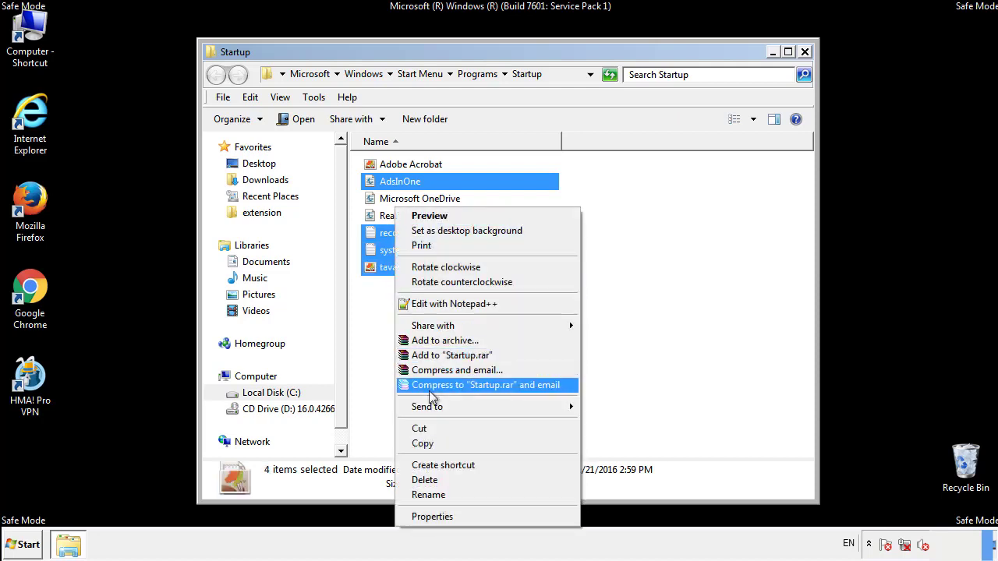
{"action": "left_click", "coordinate": [424, 480]}
{"action": "left_click", "coordinate": [551, 287]}
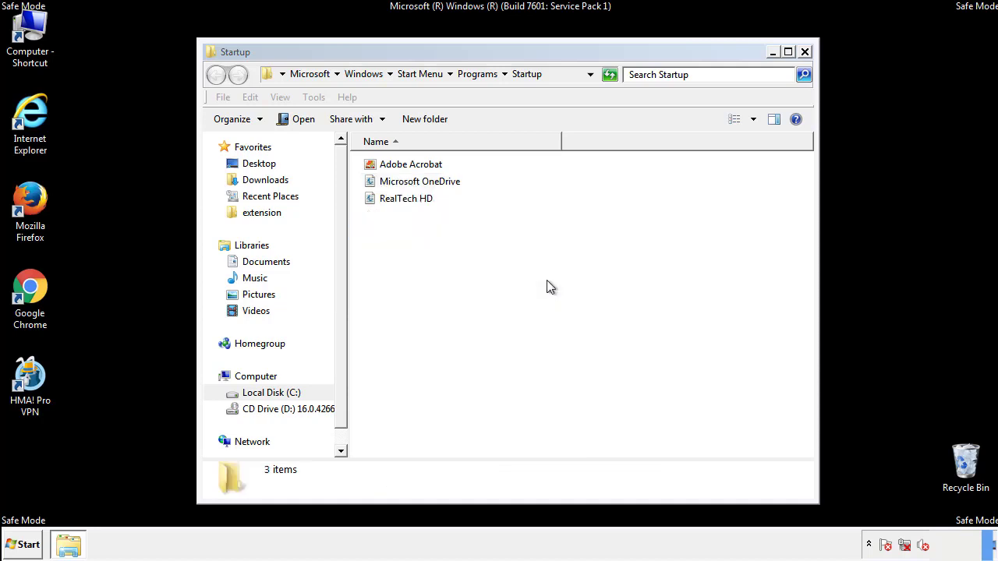
{"action": "left_click", "coordinate": [805, 53]}
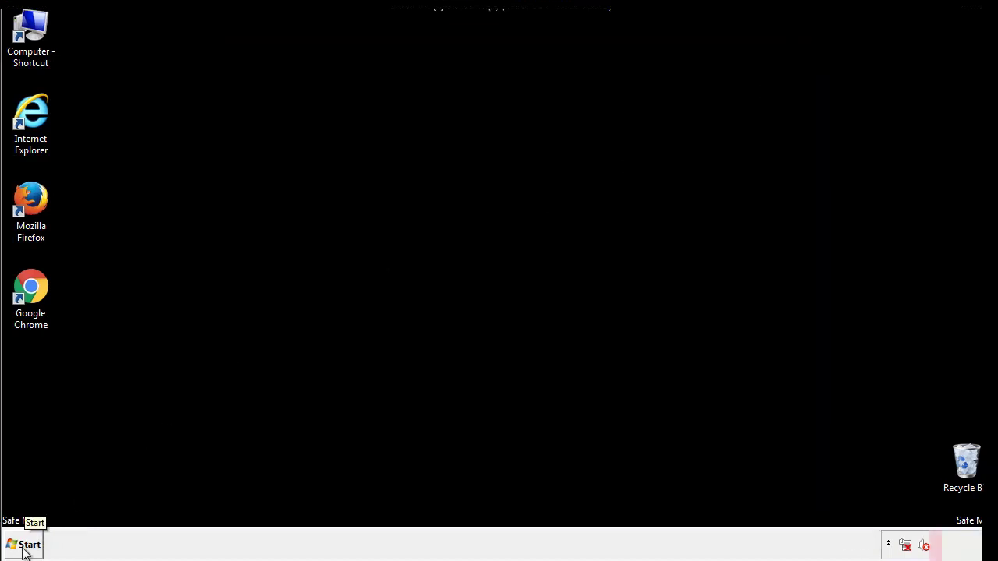
Find and launch regedit to open the Registry Editor
{"action": "left_click", "coordinate": [24, 550]}
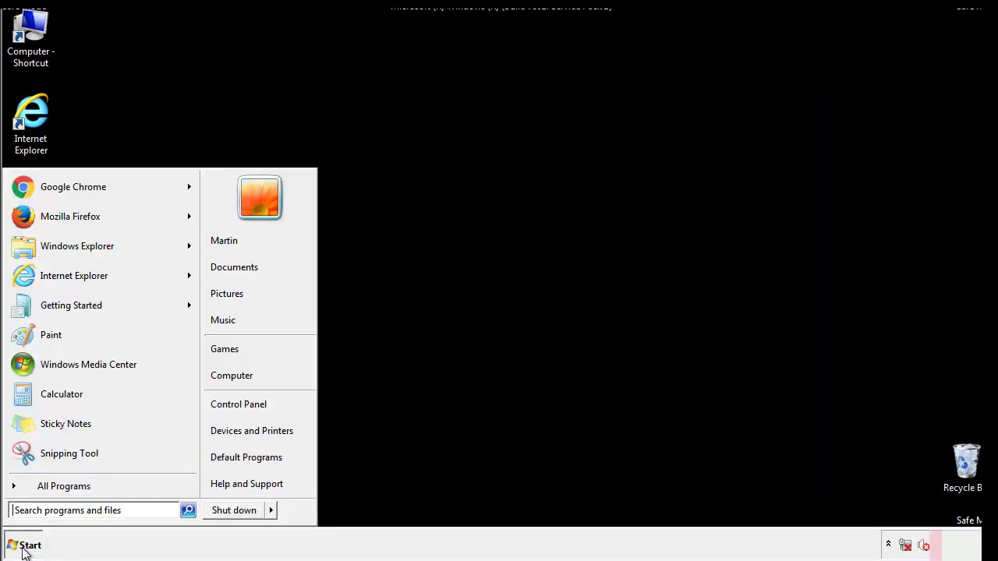
{"action": "left_click", "coordinate": [70, 512]}
{"action": "type", "text": "regedit"}
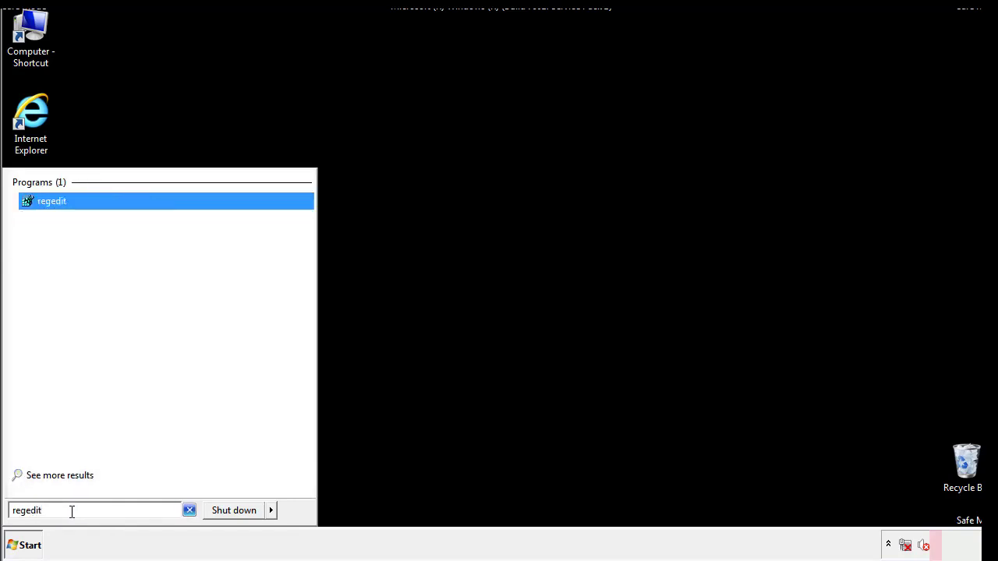
{"action": "key", "text": "Return"}
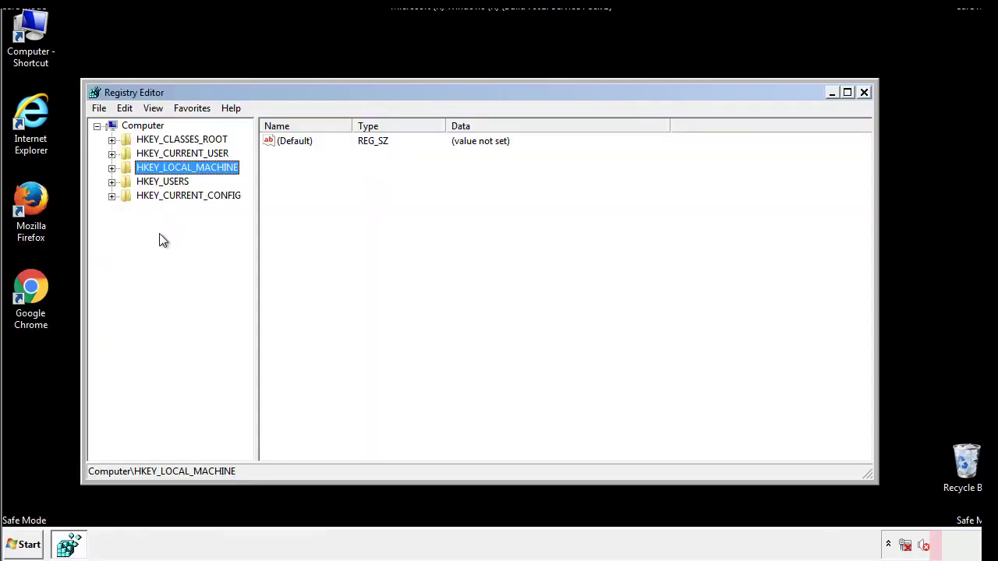
Open the Run key under HKEY_LOCAL_MACHINE\SOFTWARE\Microsoft\Windows\CurrentVersion
{"action": "left_click", "coordinate": [111, 167]}
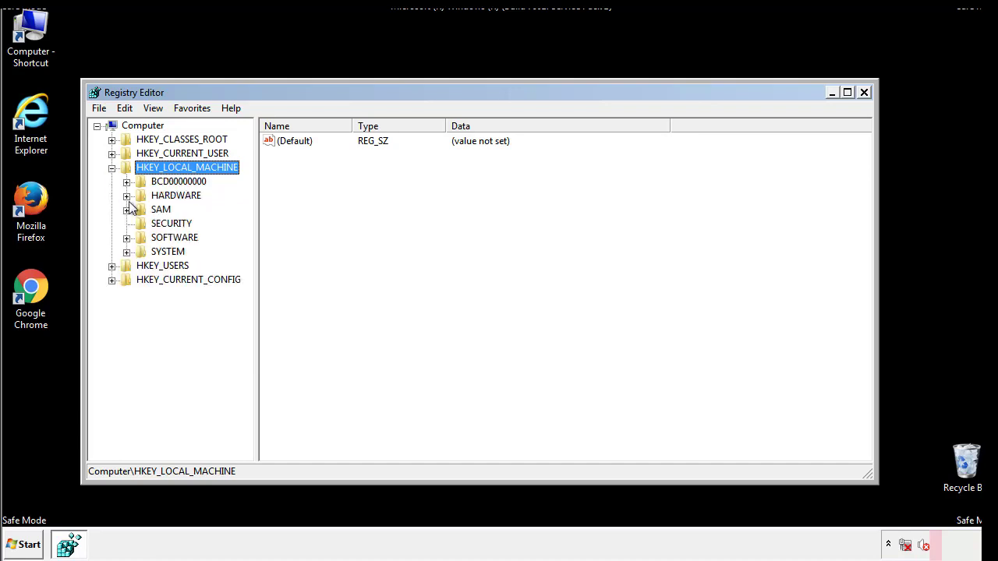
{"action": "left_click", "coordinate": [127, 238]}
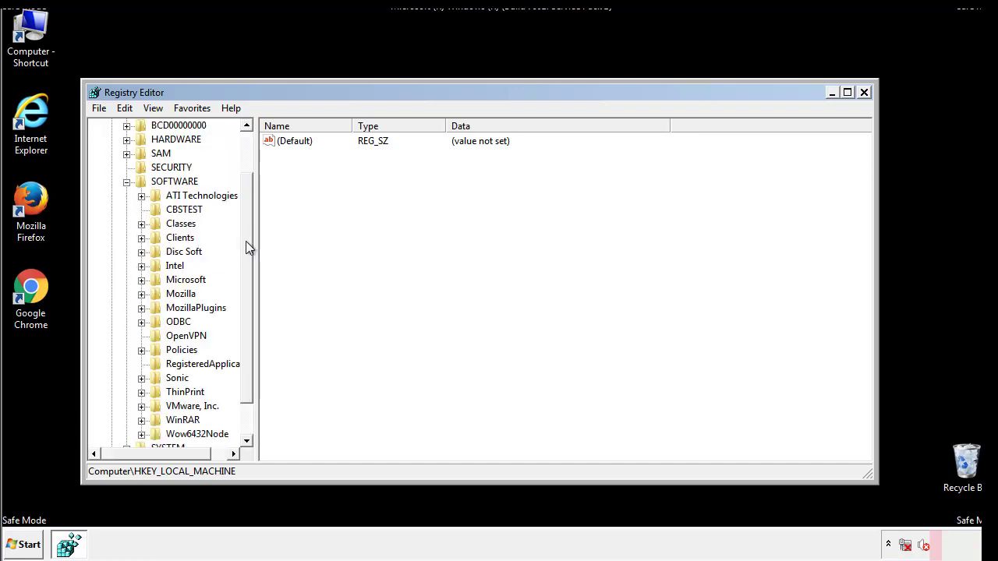
{"action": "left_click_drag", "start_coordinate": [246, 230], "coordinate": [248, 258]}
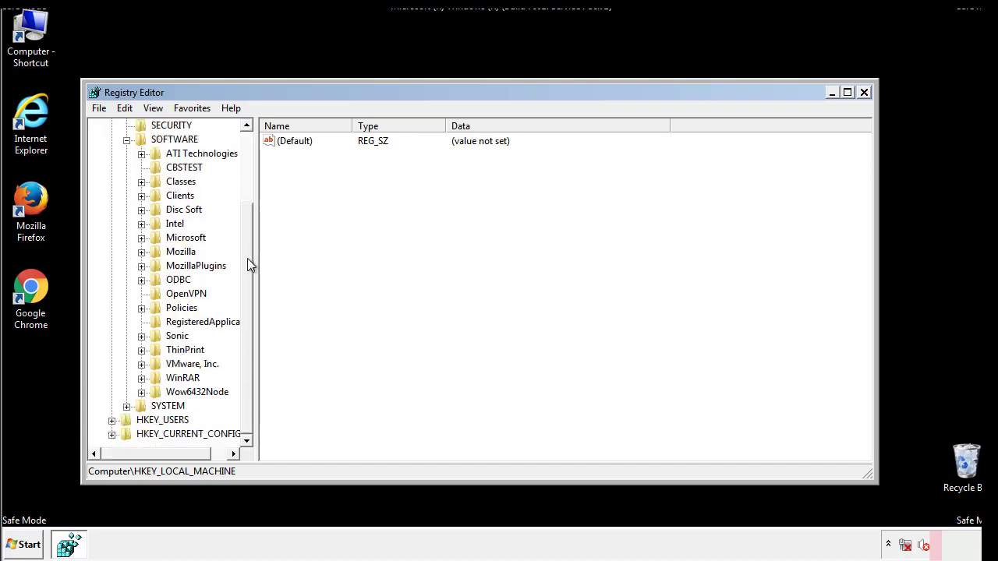
{"action": "left_click", "coordinate": [141, 239]}
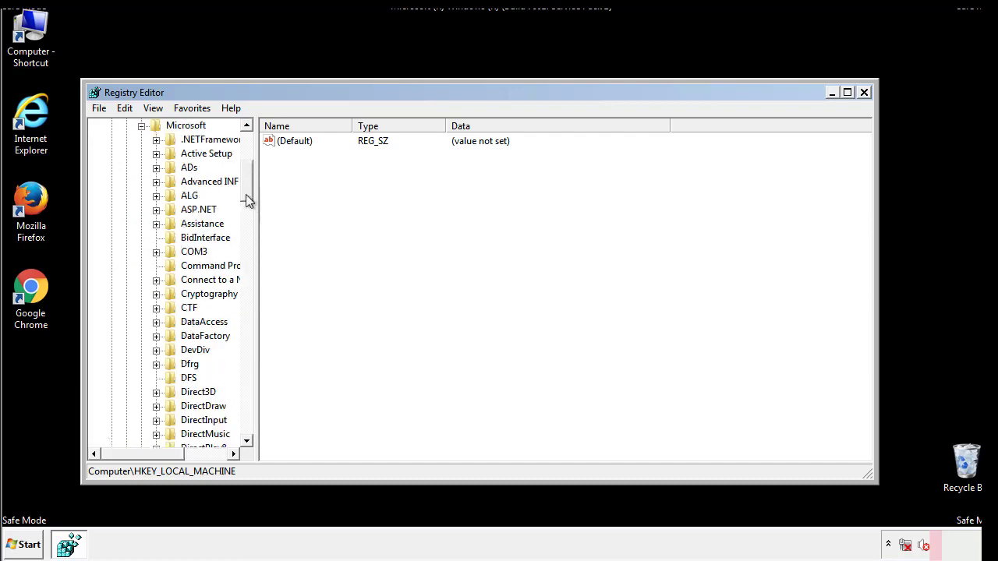
{"action": "left_click_drag", "start_coordinate": [245, 195], "coordinate": [248, 406]}
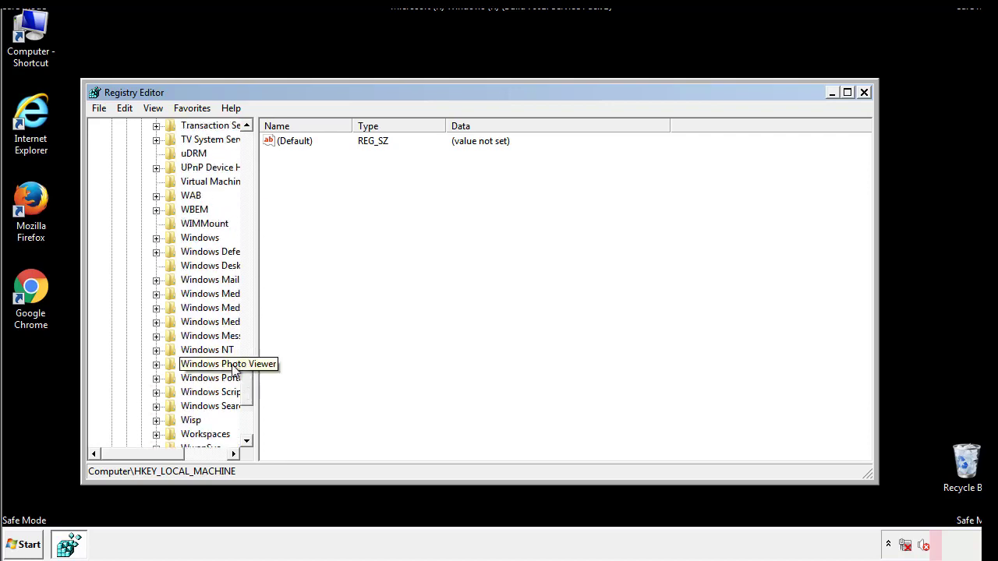
{"action": "left_click", "coordinate": [156, 238]}
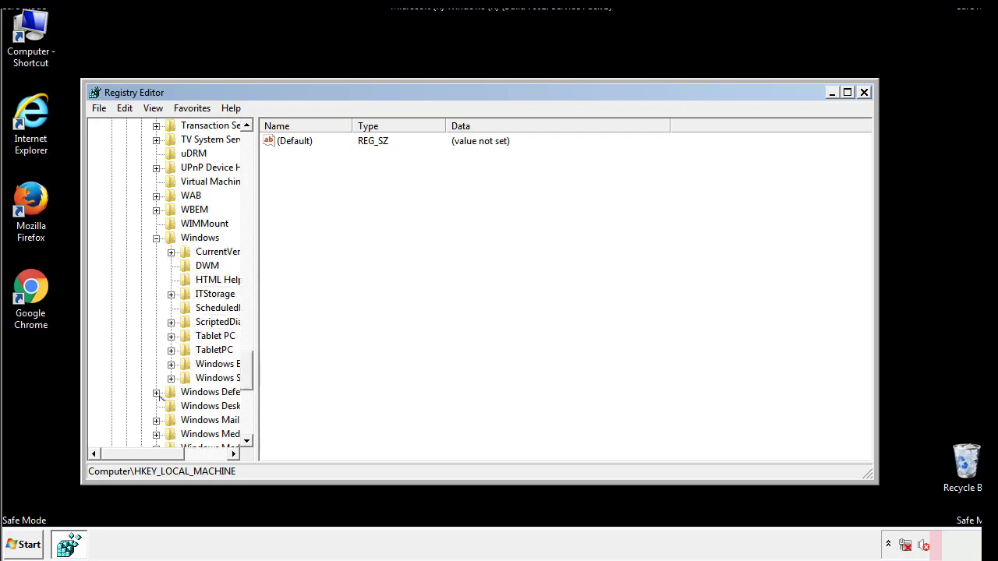
{"action": "left_click_drag", "start_coordinate": [137, 453], "coordinate": [160, 458]}
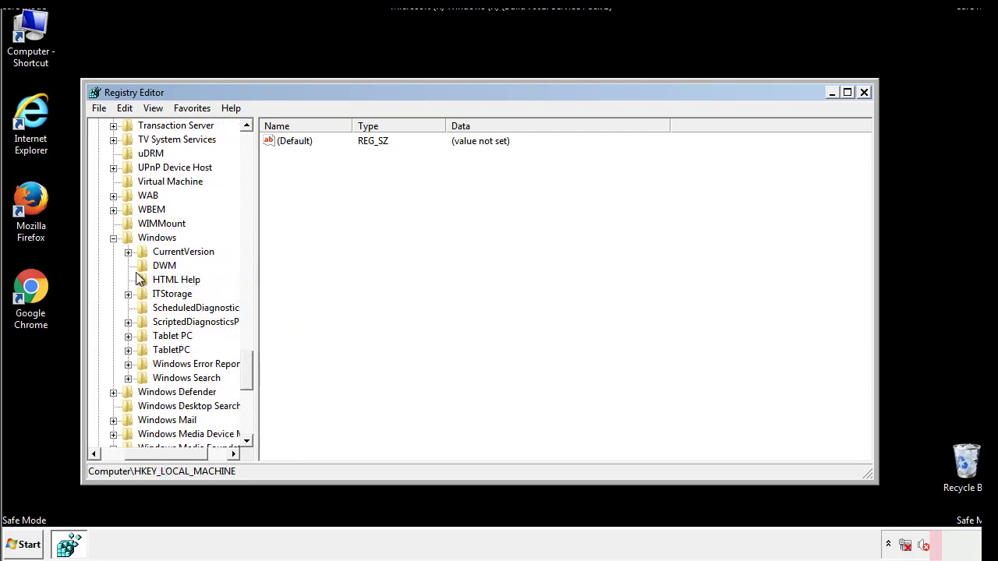
{"action": "left_click", "coordinate": [128, 252]}
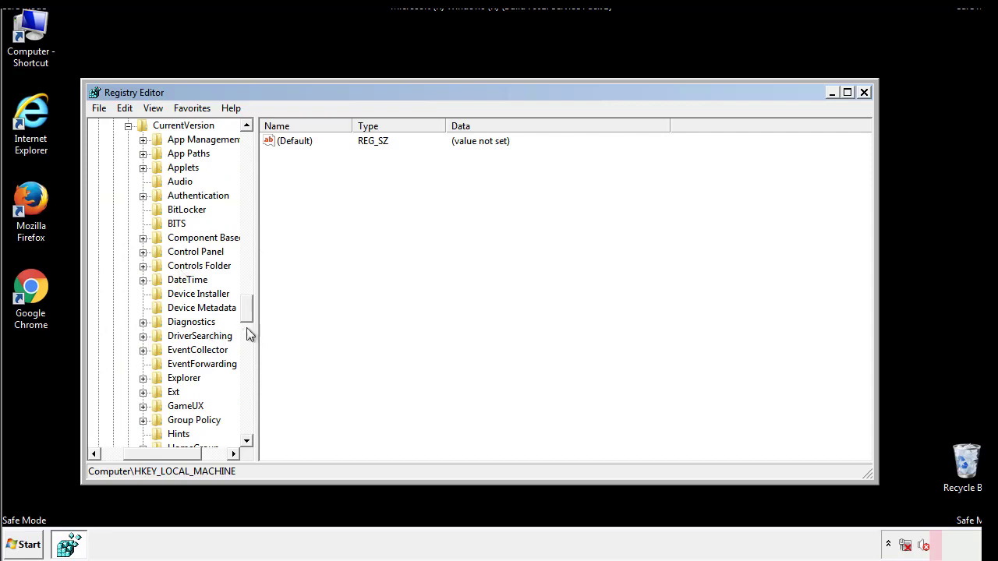
{"action": "left_click_drag", "start_coordinate": [249, 312], "coordinate": [247, 360]}
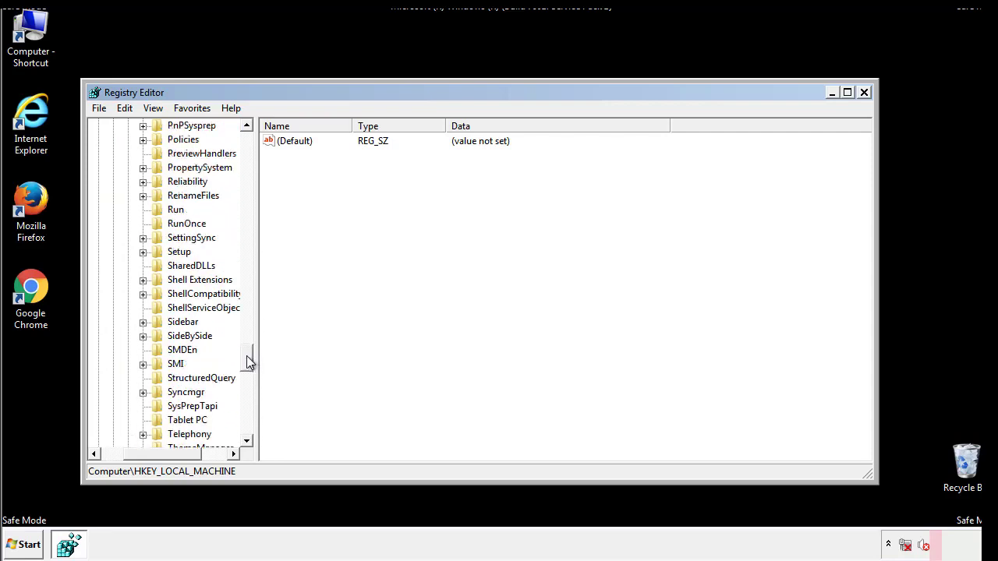
{"action": "left_click", "coordinate": [173, 209]}
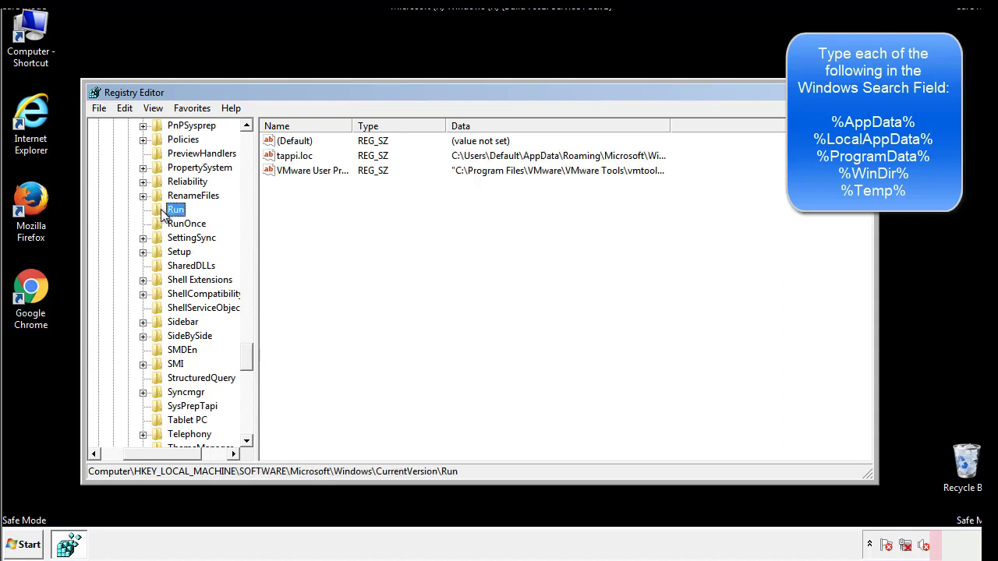
Delete the tappi.loc value from the local machine's Run key
{"action": "left_click", "coordinate": [296, 158]}
{"action": "right_click", "coordinate": [299, 164]}
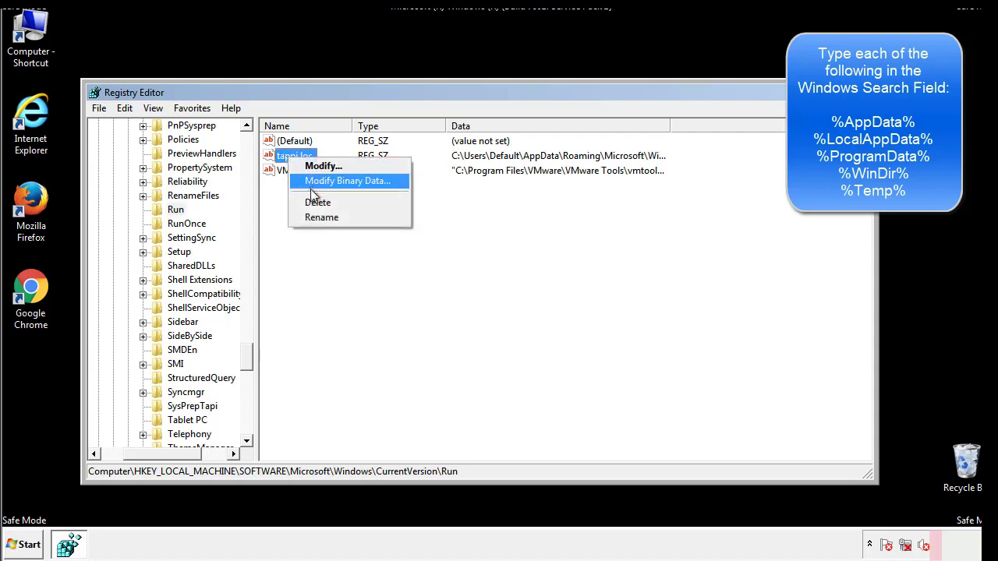
{"action": "left_click", "coordinate": [312, 203]}
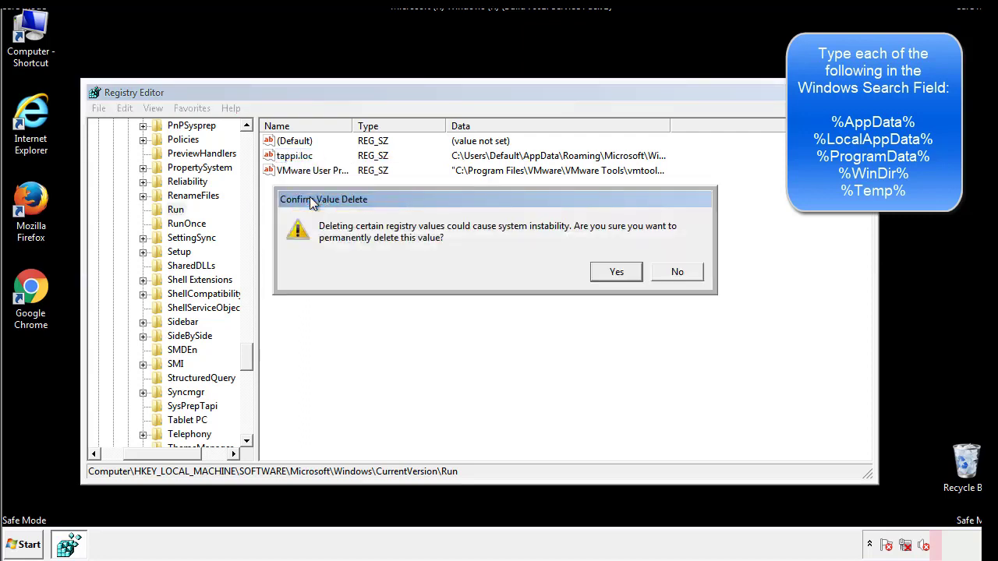
{"action": "left_click", "coordinate": [612, 273]}
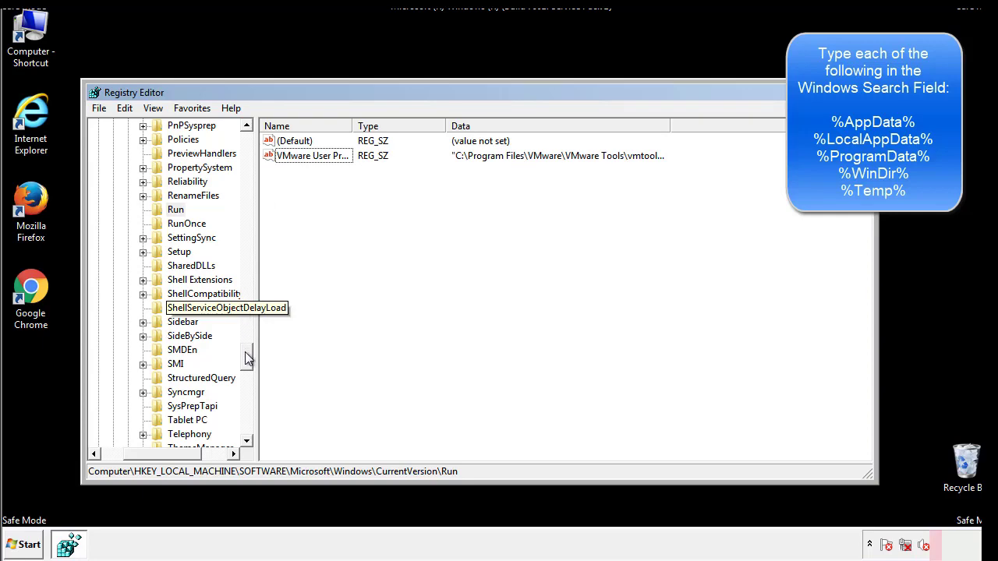
Collapse the HKEY_LOCAL_MACHINE branch and expand HKEY_CURRENT_USER
{"action": "left_click_drag", "start_coordinate": [246, 359], "coordinate": [245, 427]}
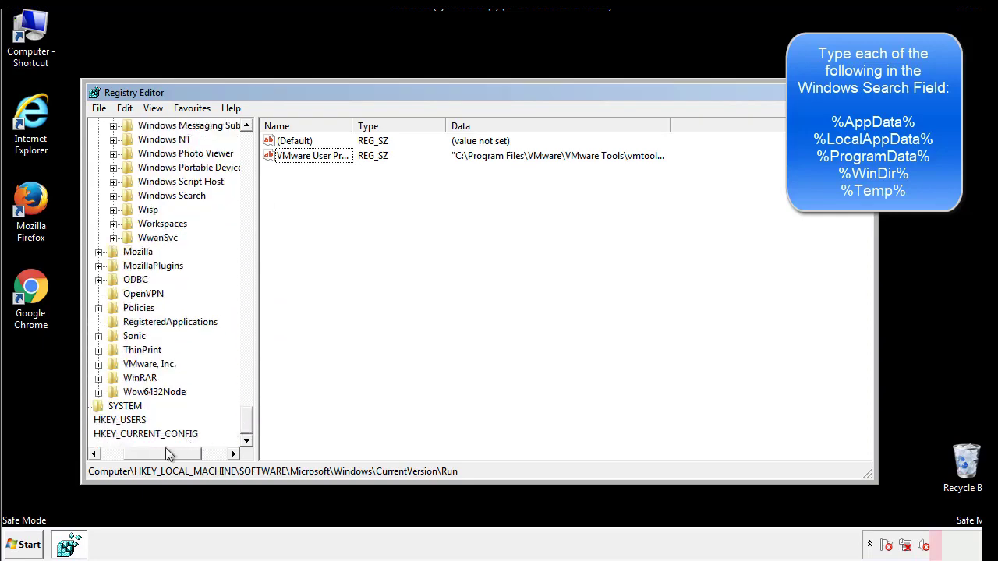
{"action": "left_click_drag", "start_coordinate": [165, 450], "coordinate": [135, 457]}
{"action": "left_click_drag", "start_coordinate": [247, 417], "coordinate": [254, 148]}
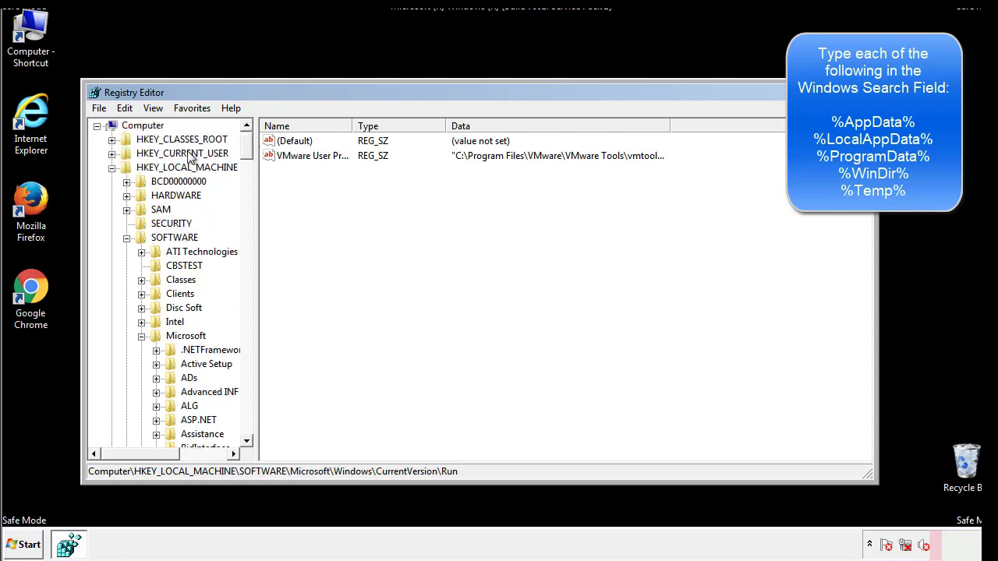
{"action": "left_click", "coordinate": [112, 168]}
{"action": "left_click", "coordinate": [112, 153]}
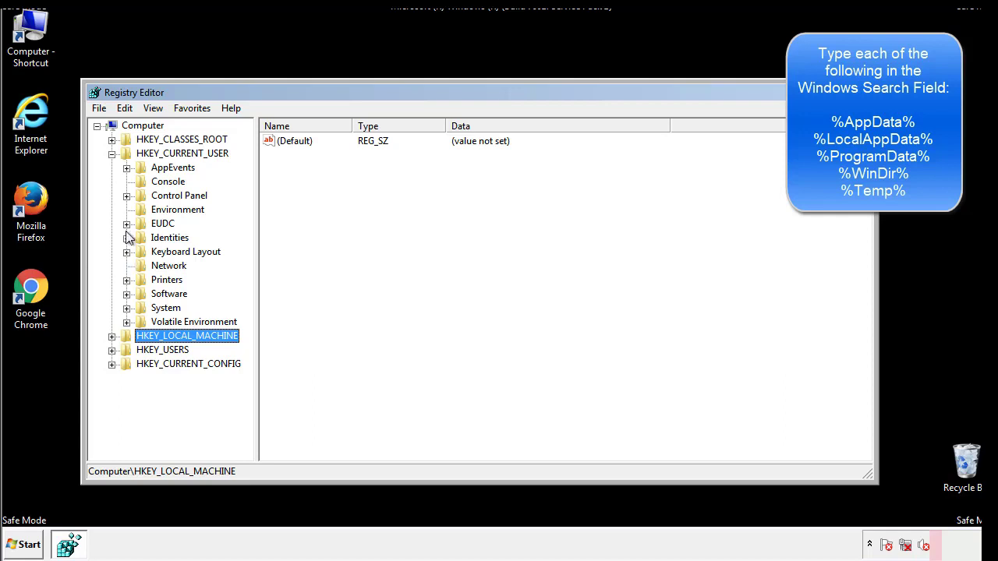
Open the Run key under HKEY_CURRENT_USER\Software\Microsoft\Windows\CurrentVersion and check its values for suspicious entries
{"action": "left_click", "coordinate": [127, 294]}
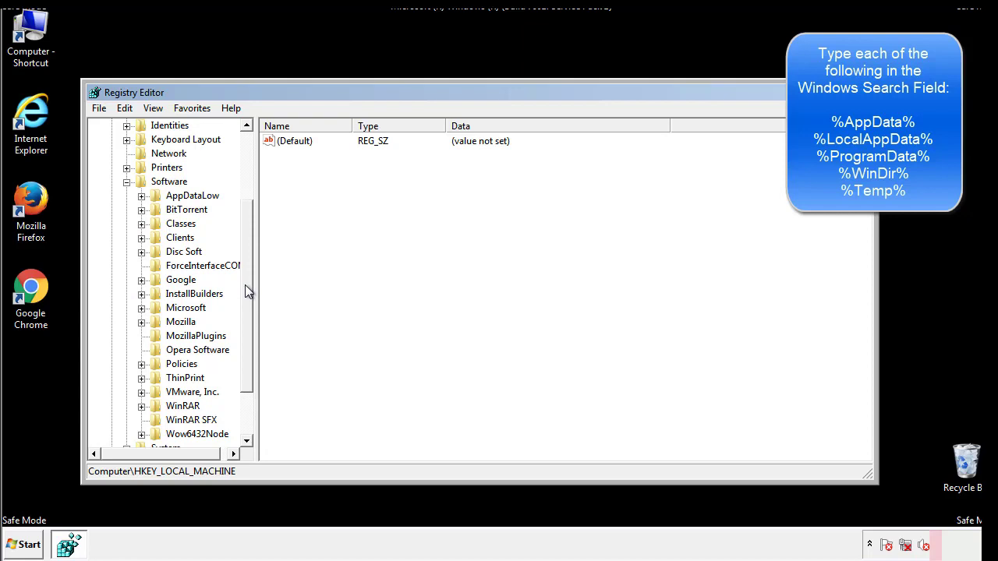
{"action": "left_click_drag", "start_coordinate": [245, 285], "coordinate": [246, 300]}
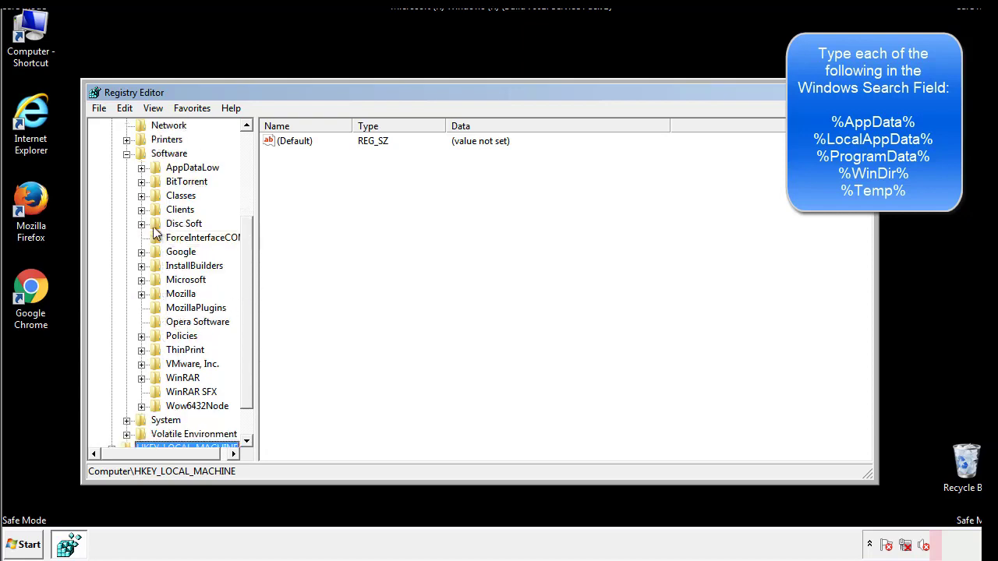
{"action": "left_click", "coordinate": [141, 281]}
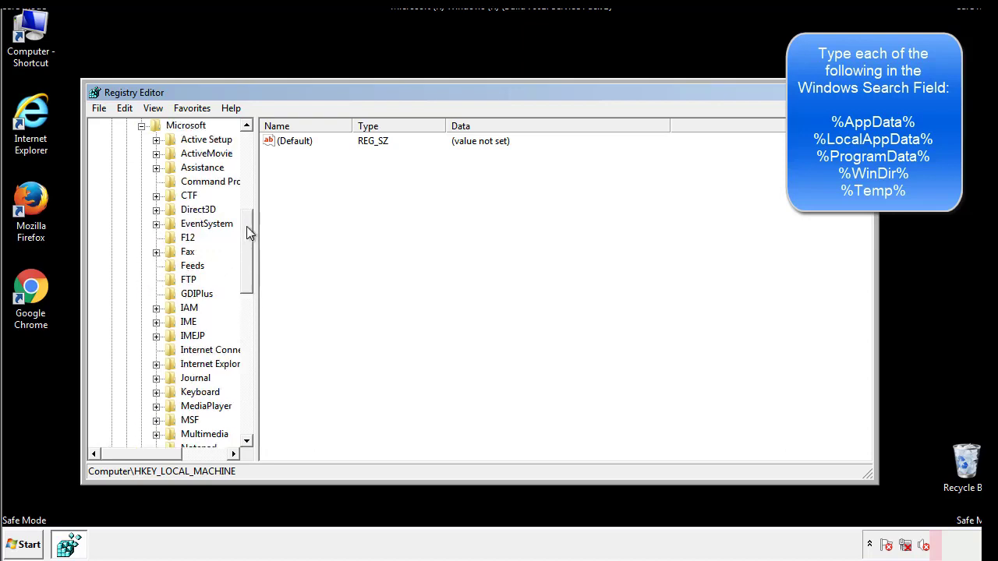
{"action": "left_click_drag", "start_coordinate": [246, 227], "coordinate": [245, 324]}
{"action": "left_click", "coordinate": [157, 266]}
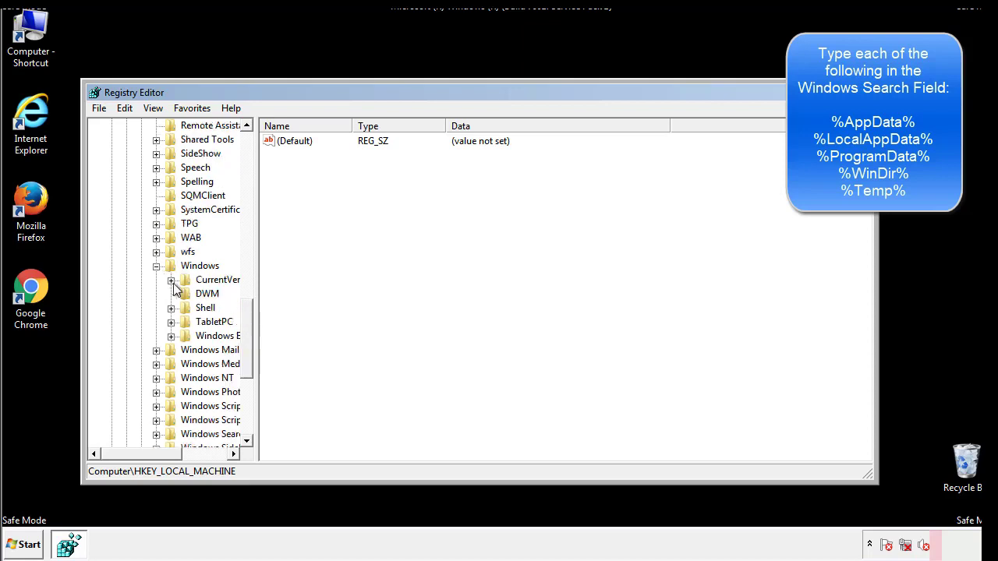
{"action": "left_click", "coordinate": [171, 281]}
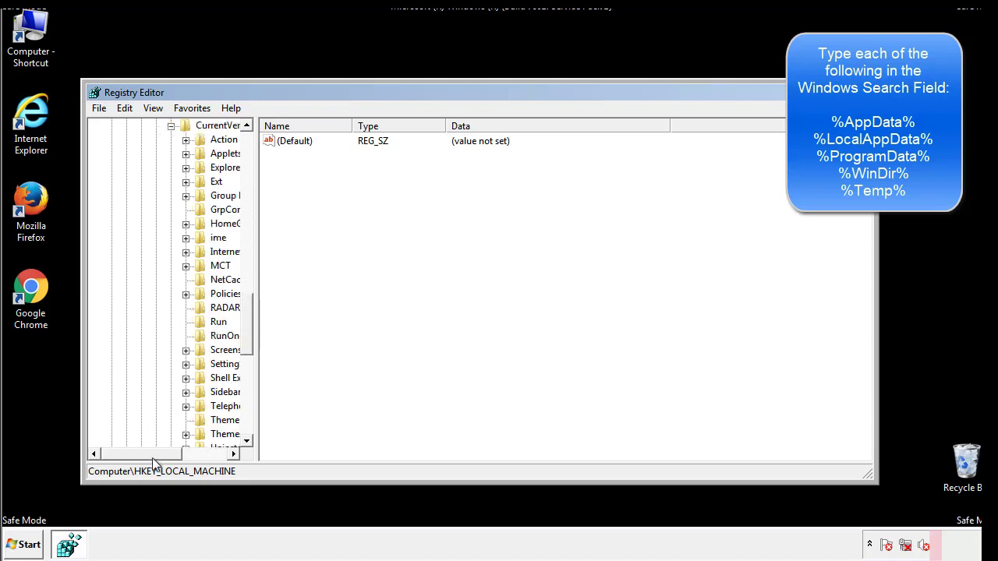
{"action": "left_click_drag", "start_coordinate": [152, 458], "coordinate": [178, 455]}
{"action": "left_click", "coordinate": [172, 322]}
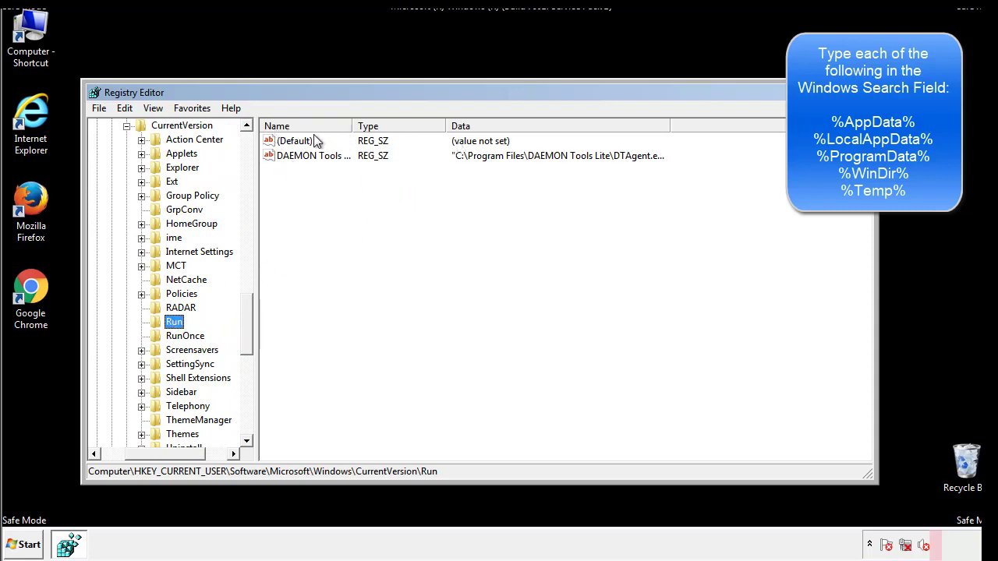
{"action": "left_click", "coordinate": [370, 180]}
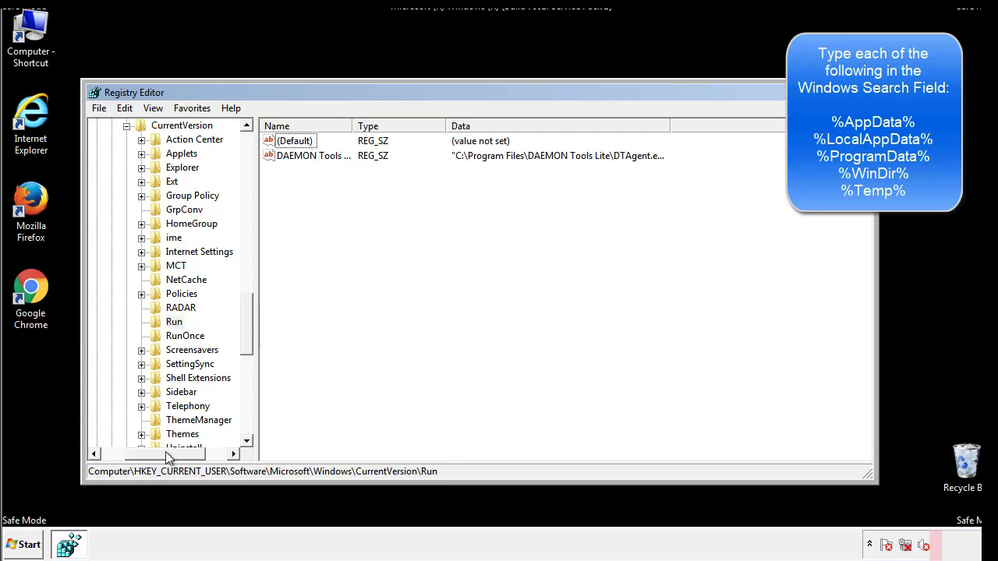
Collapse the Windows key under HKEY_CURRENT_USER\Software\Microsoft and return to the start of the registry tree
{"action": "left_click_drag", "start_coordinate": [166, 453], "coordinate": [140, 453]}
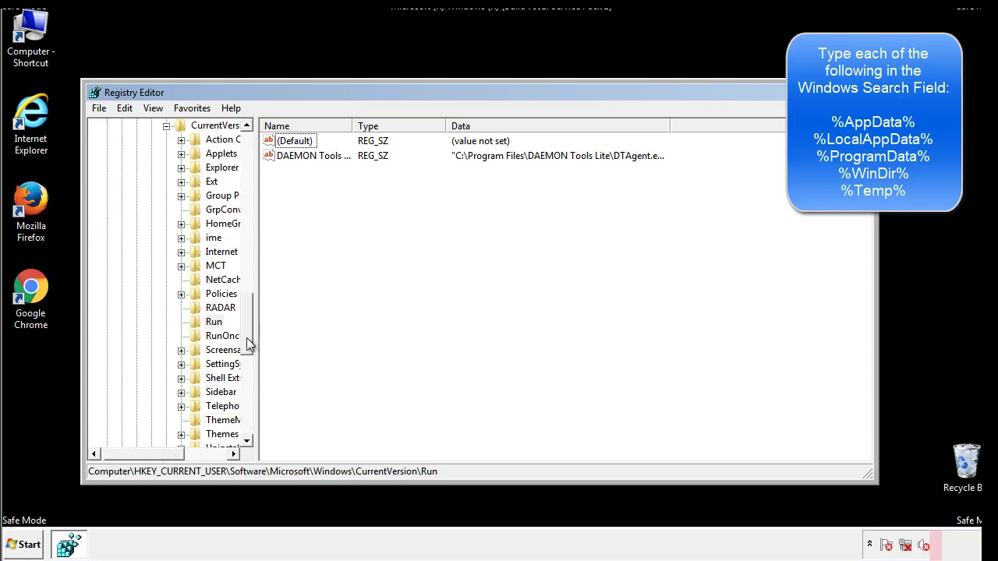
{"action": "left_click_drag", "start_coordinate": [249, 343], "coordinate": [249, 302]}
{"action": "left_click", "coordinate": [151, 365]}
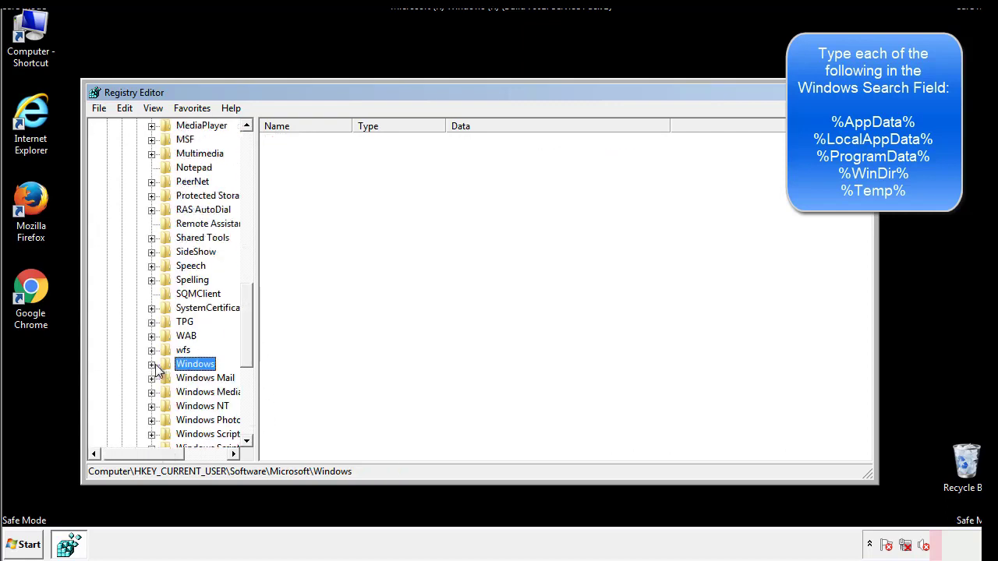
{"action": "left_click_drag", "start_coordinate": [250, 343], "coordinate": [251, 174]}
Search the registry's keys, values and data for %temp%
{"action": "left_click", "coordinate": [125, 108]}
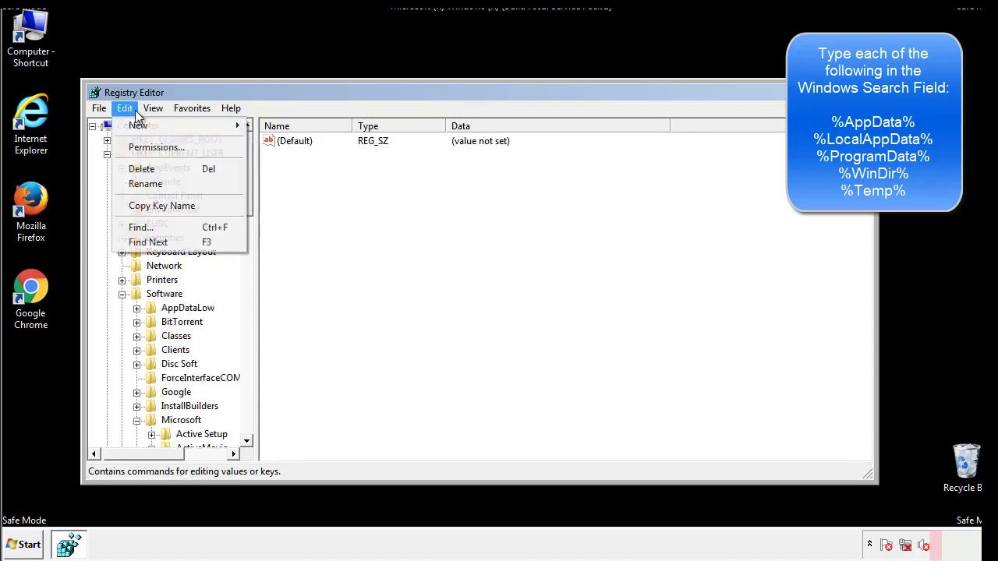
{"action": "left_click", "coordinate": [151, 228]}
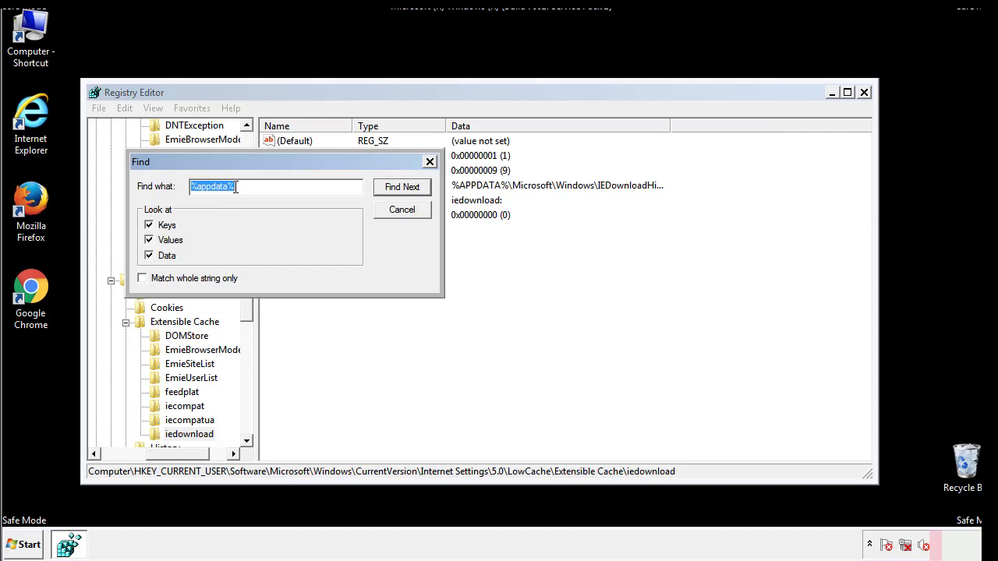
{"action": "type", "text": "%temp%"}
{"action": "key", "text": "Return"}
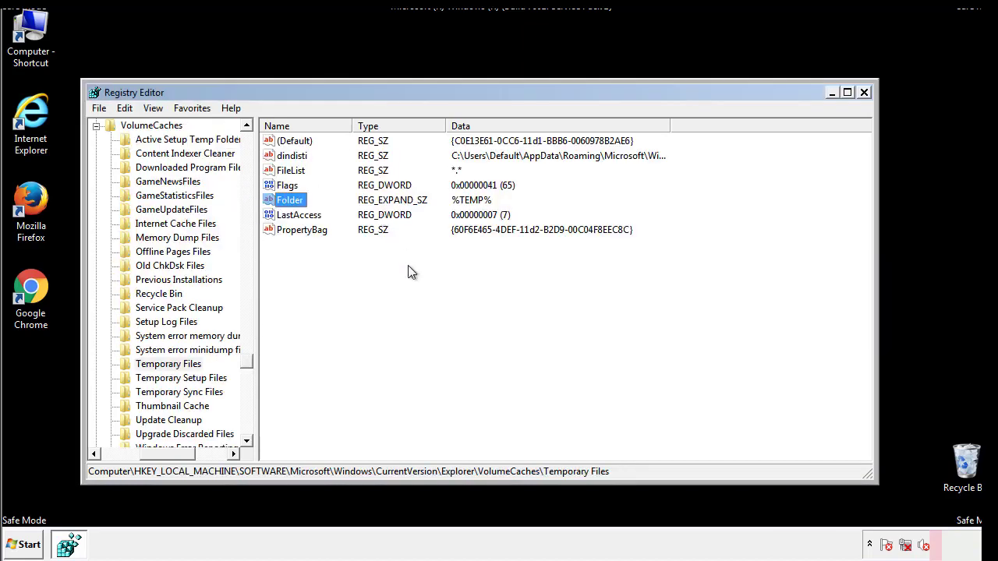
Delete all the values in the Temporary Files key under VolumeCaches, including dindisti and Folder
{"action": "left_click_drag", "start_coordinate": [320, 249], "coordinate": [285, 144]}
{"action": "right_click", "coordinate": [285, 146]}
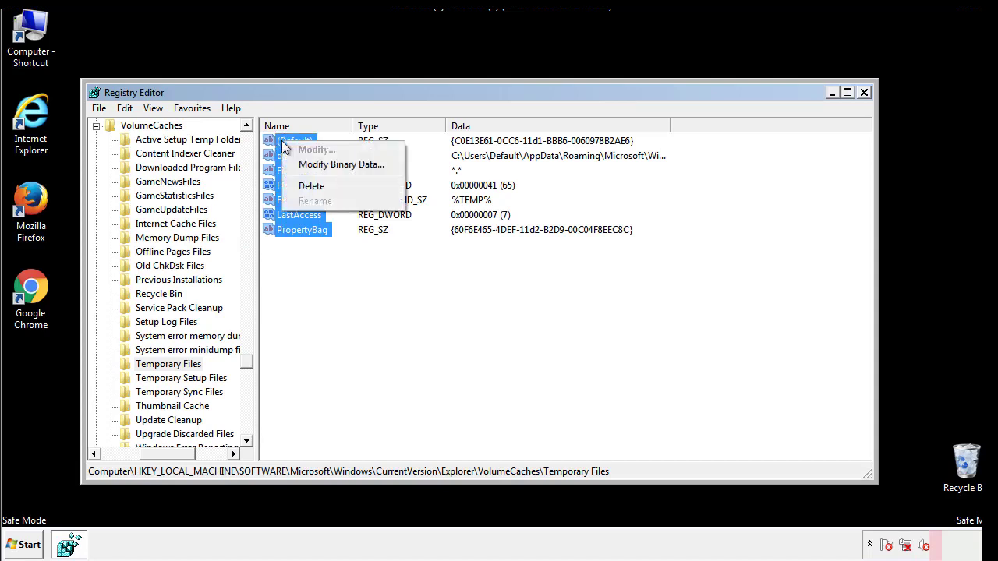
{"action": "left_click", "coordinate": [303, 185]}
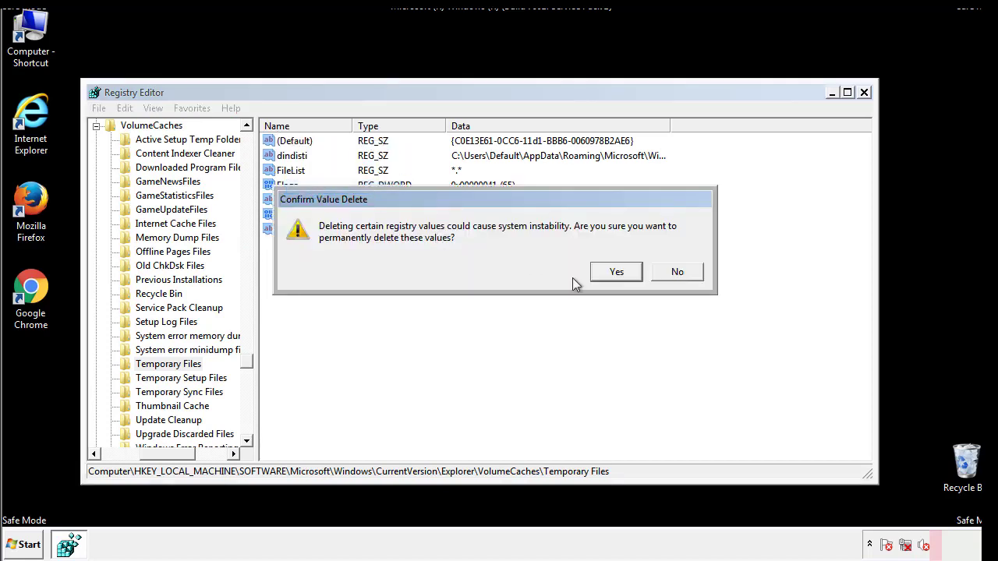
{"action": "left_click", "coordinate": [634, 272]}
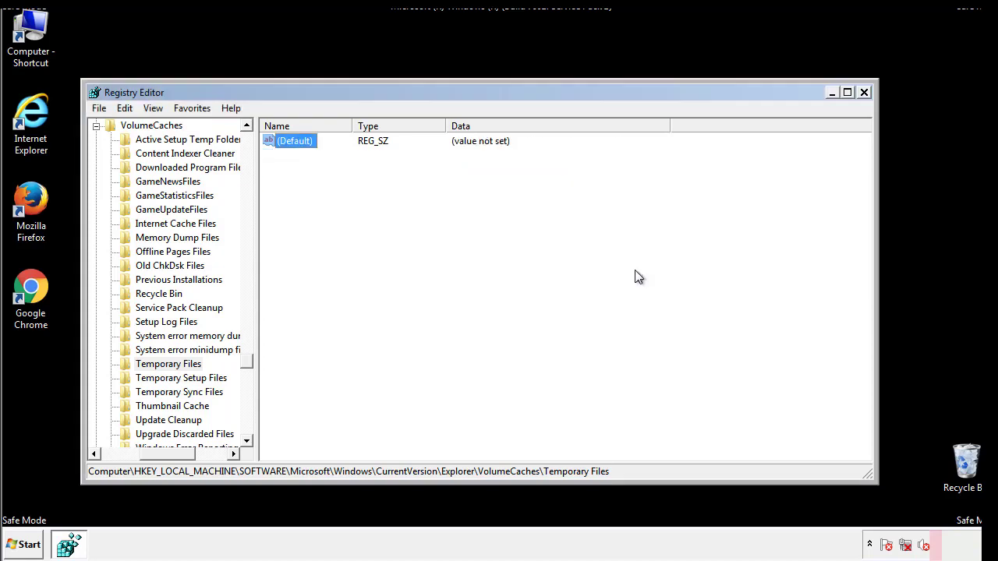
{"action": "left_click", "coordinate": [348, 192]}
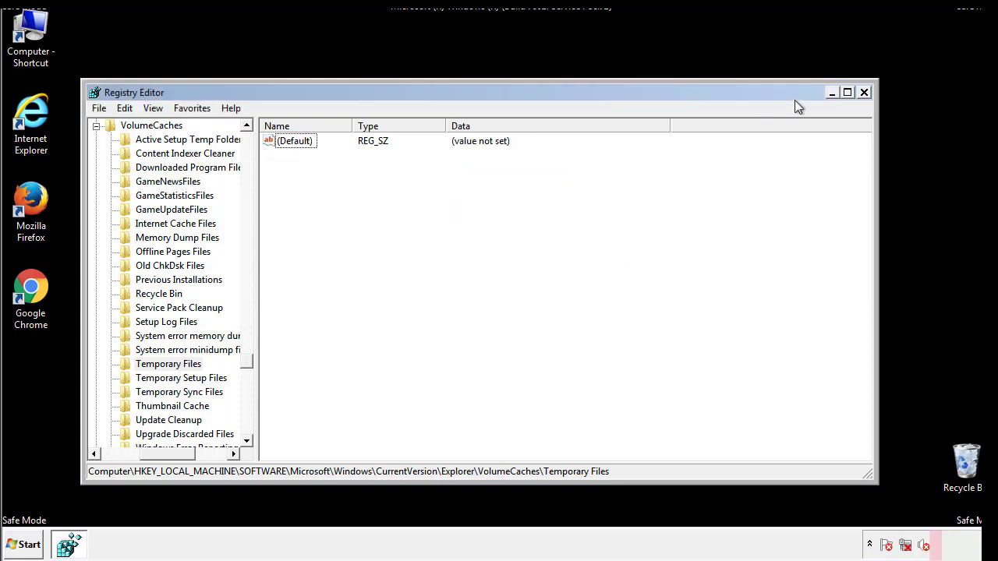
Close the Registry Editor and open the System Configuration utility with msconfig
{"action": "left_click", "coordinate": [865, 94]}
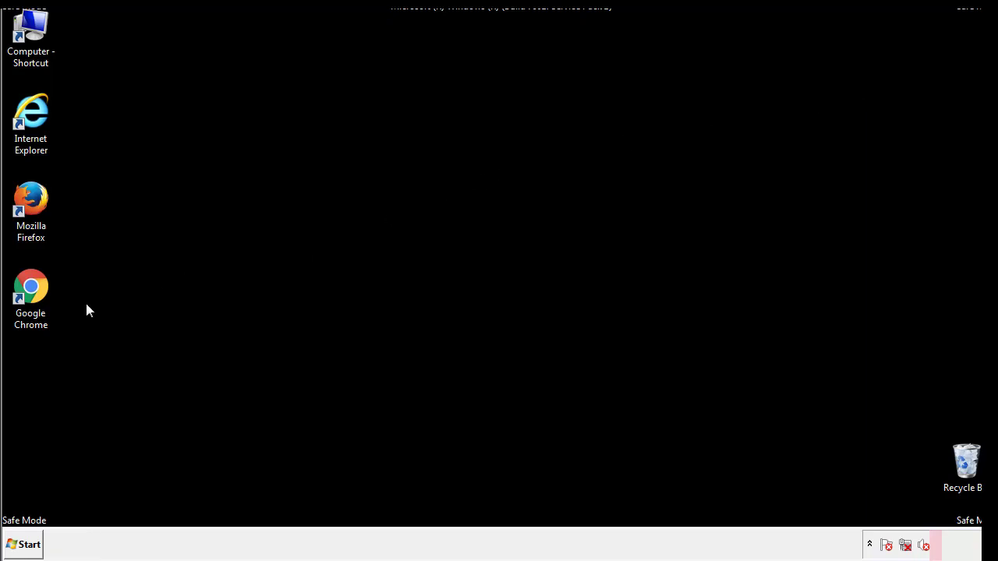
{"action": "left_click", "coordinate": [22, 545]}
{"action": "left_click", "coordinate": [55, 511]}
{"action": "type", "text": "ms"}
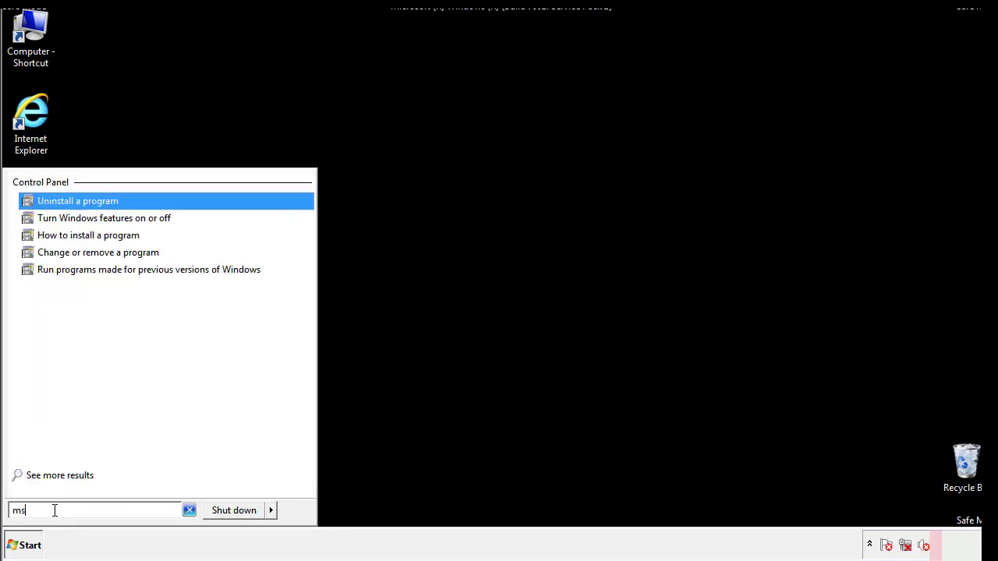
{"action": "type", "text": "config"}
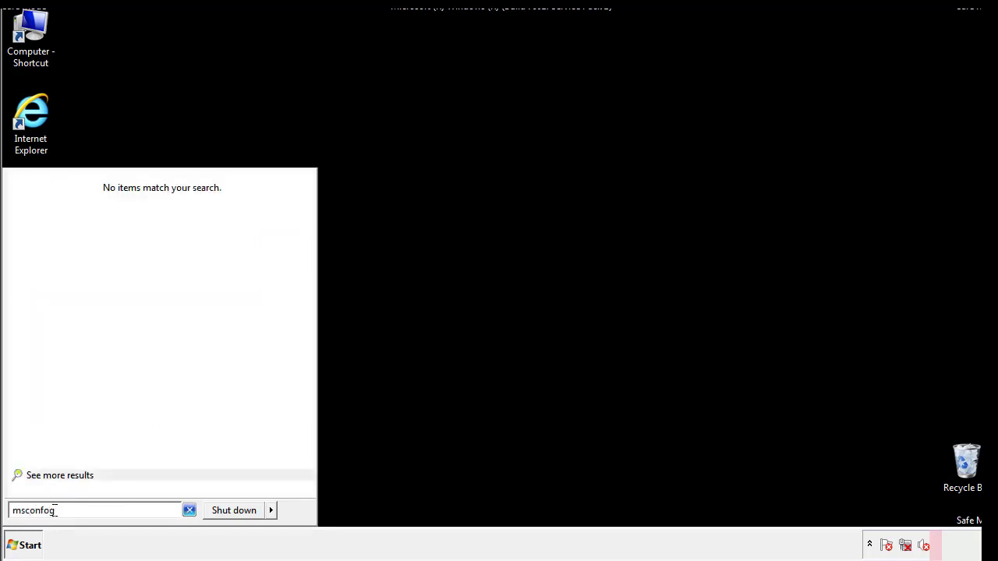
{"action": "key", "text": "Return"}
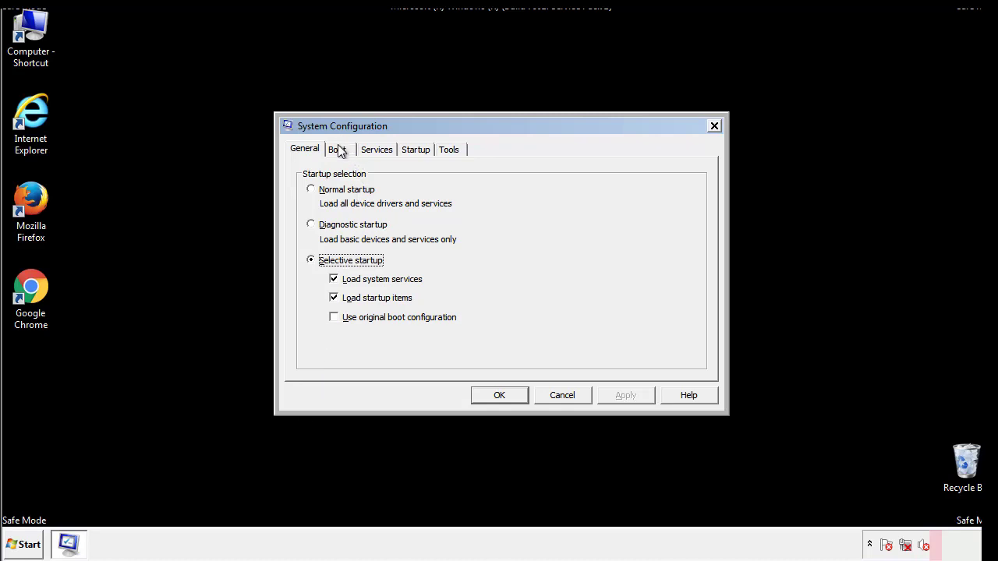
Turn off the Safe boot option for Windows 7, apply the change and restart the computer
{"action": "left_click", "coordinate": [338, 149]}
{"action": "left_click", "coordinate": [315, 300]}
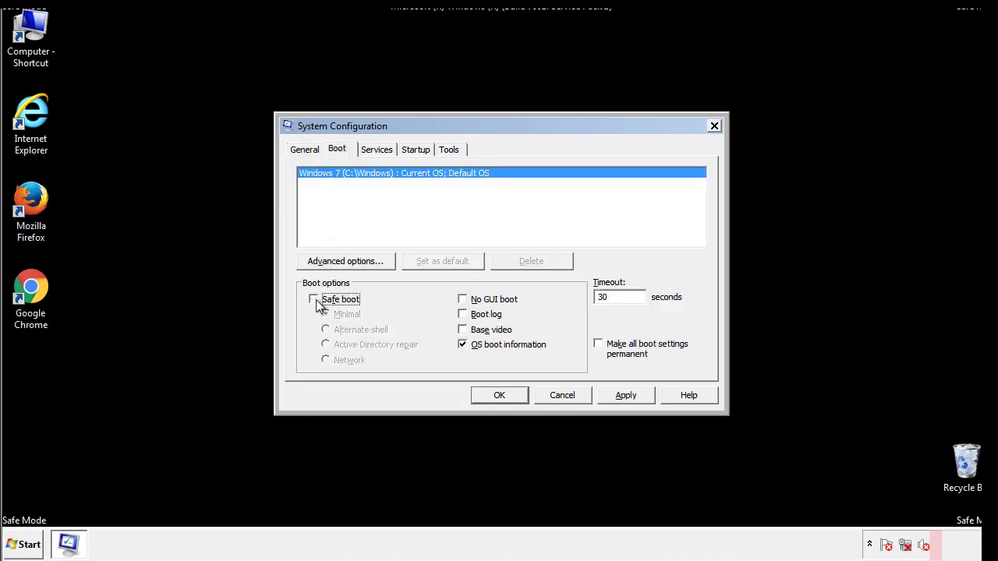
{"action": "left_click", "coordinate": [627, 395]}
{"action": "left_click", "coordinate": [516, 396]}
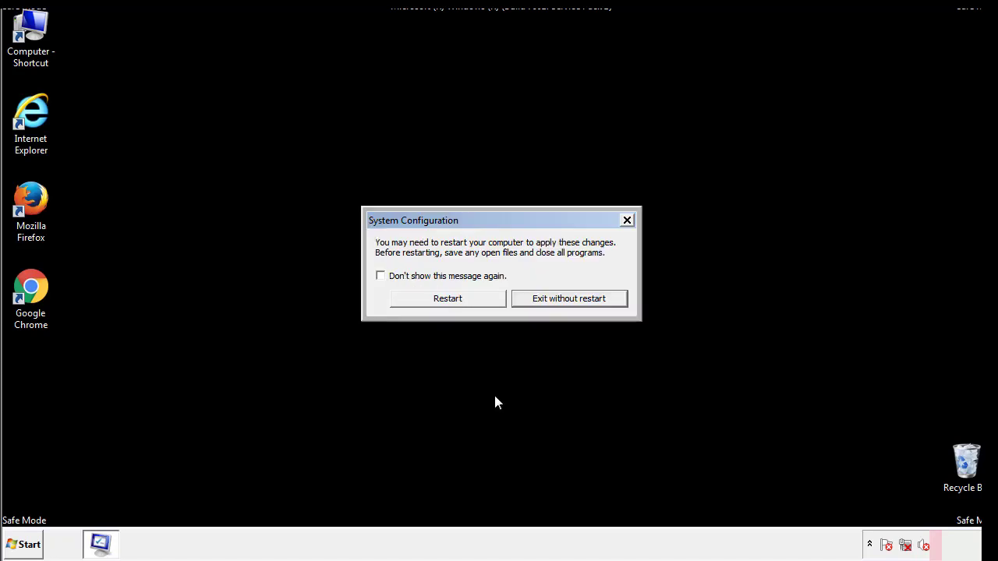
{"action": "left_click", "coordinate": [463, 304]}
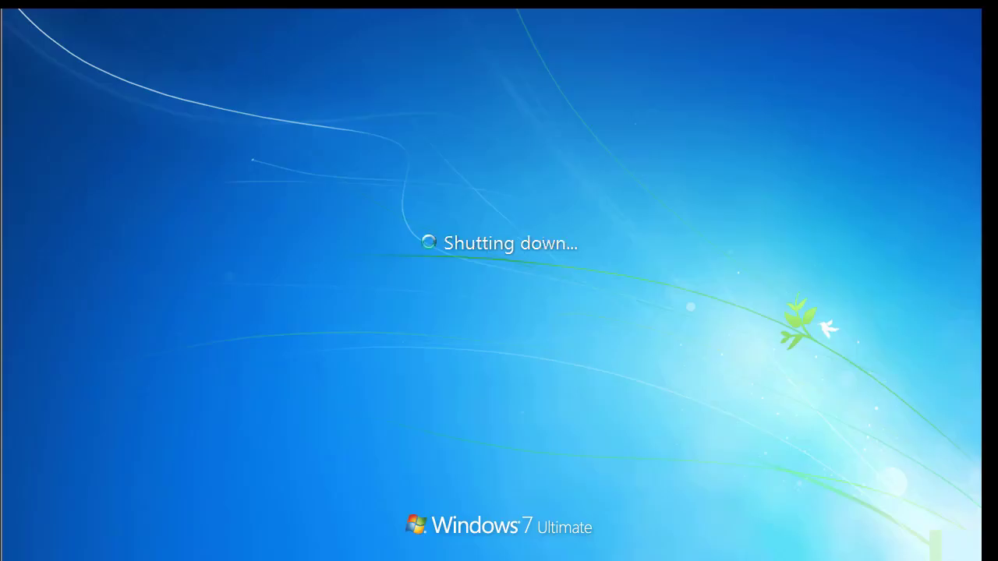